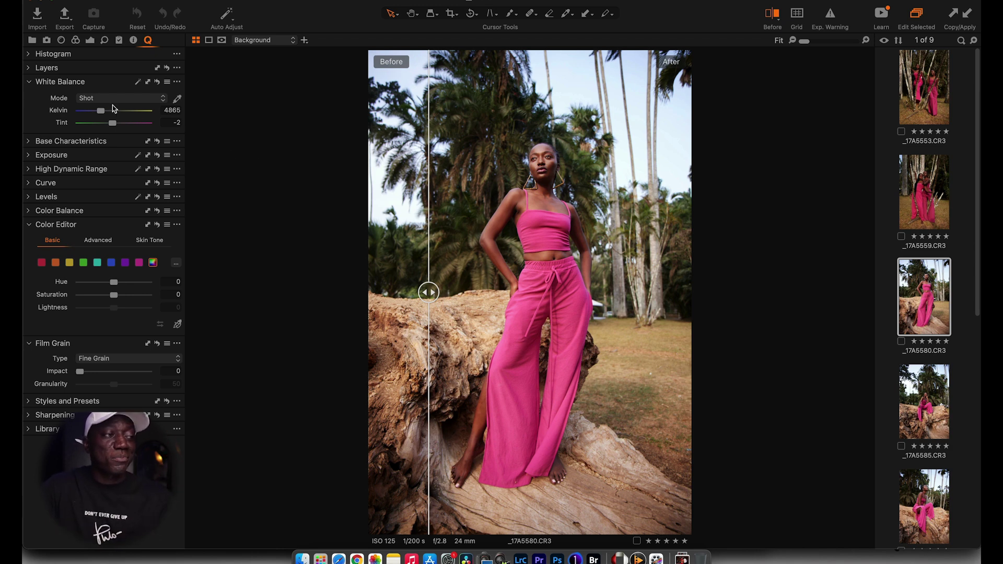
Warm the white balance of the selected photo by setting Kelvin to 5274.
left_click_drag(101, 112, 106, 114)
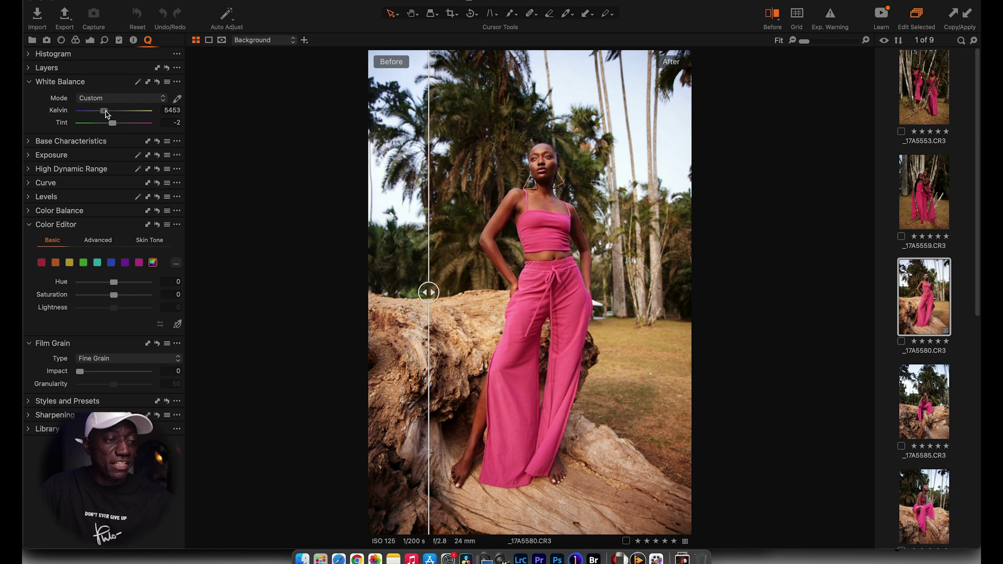
left_click_drag(106, 114, 102, 111)
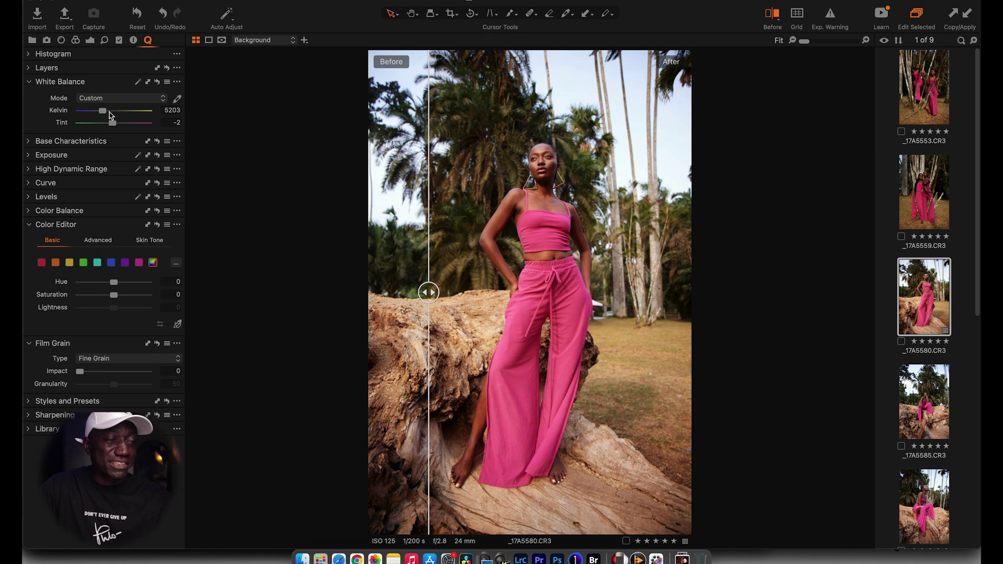
left_click_drag(103, 111, 104, 113)
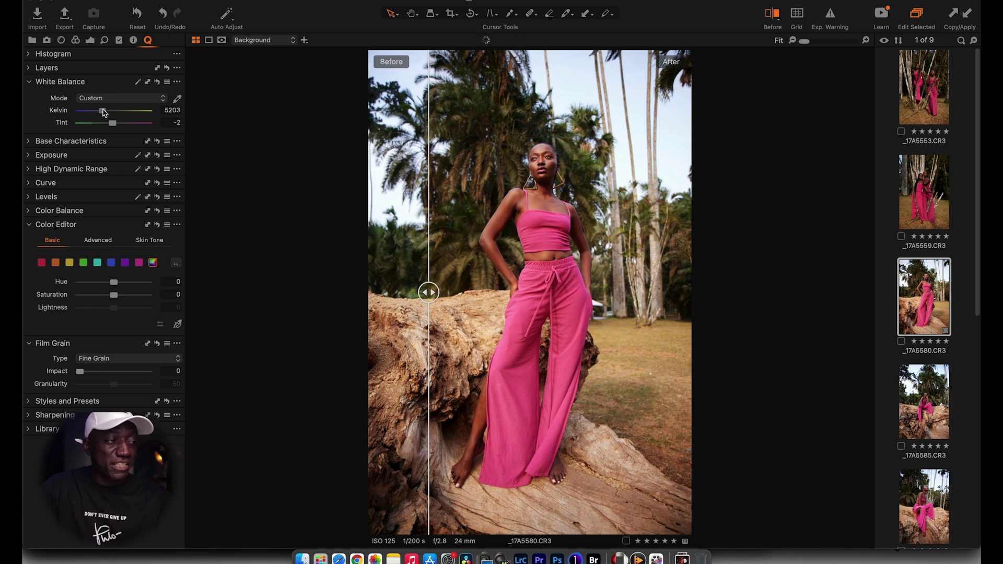
left_click_drag(104, 113, 105, 113)
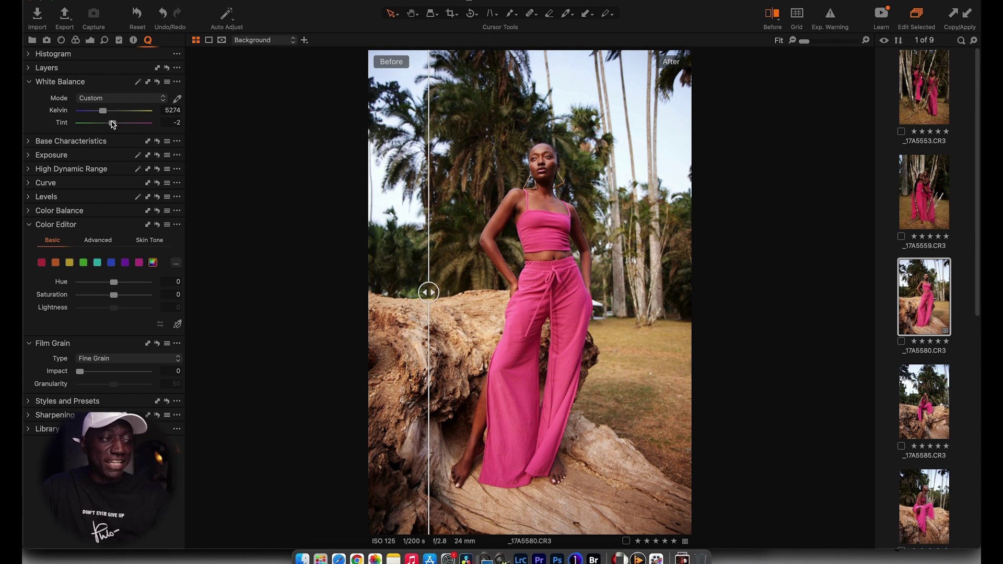
mouse_move(428, 293)
left_mouse_down()
mouse_move(663, 293)
mouse_move(425, 303)
left_mouse_up()
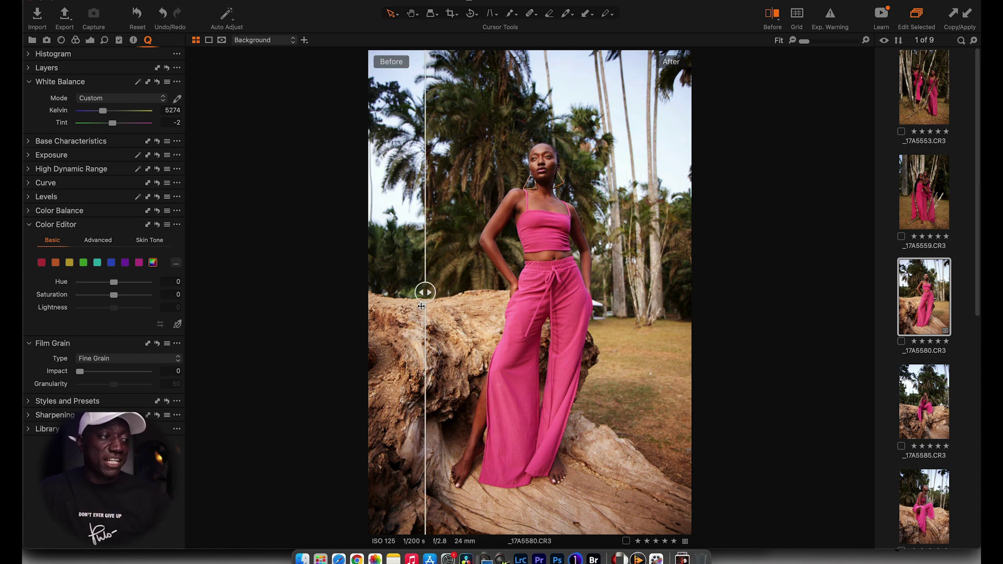
Darken the photo by setting the exposure to -1.17.
left_click(29, 141)
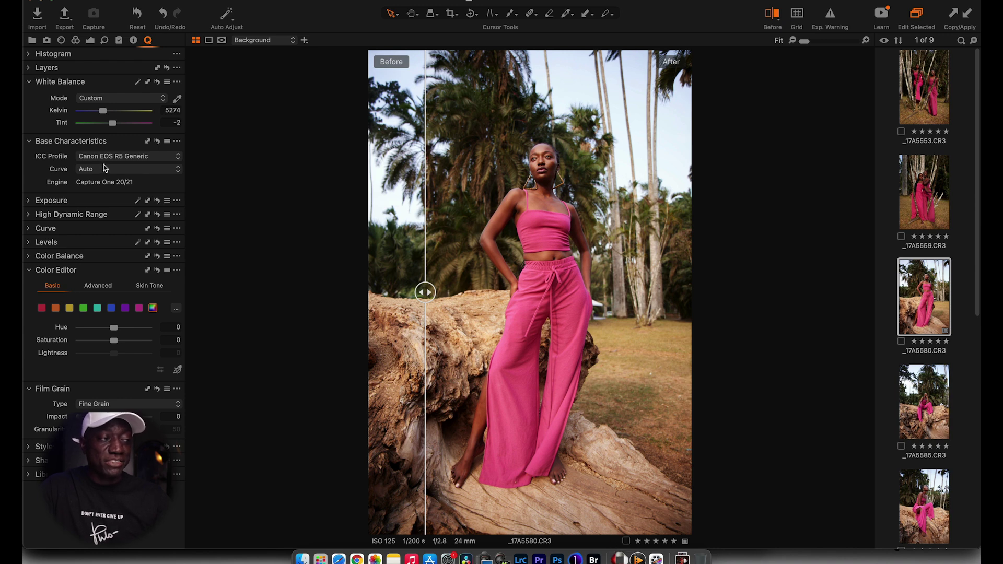
left_click(31, 142)
left_click(29, 156)
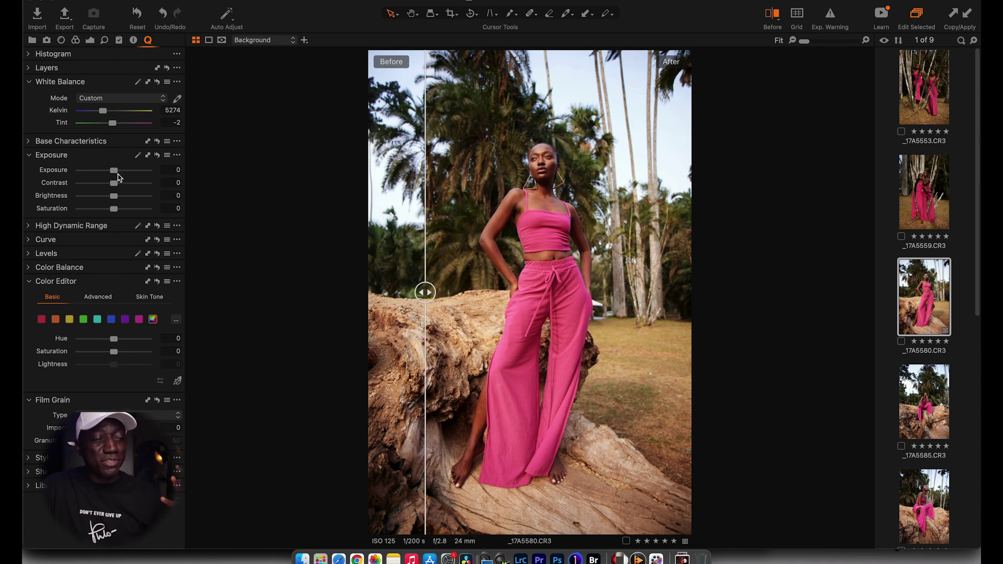
left_click_drag(114, 172, 110, 173)
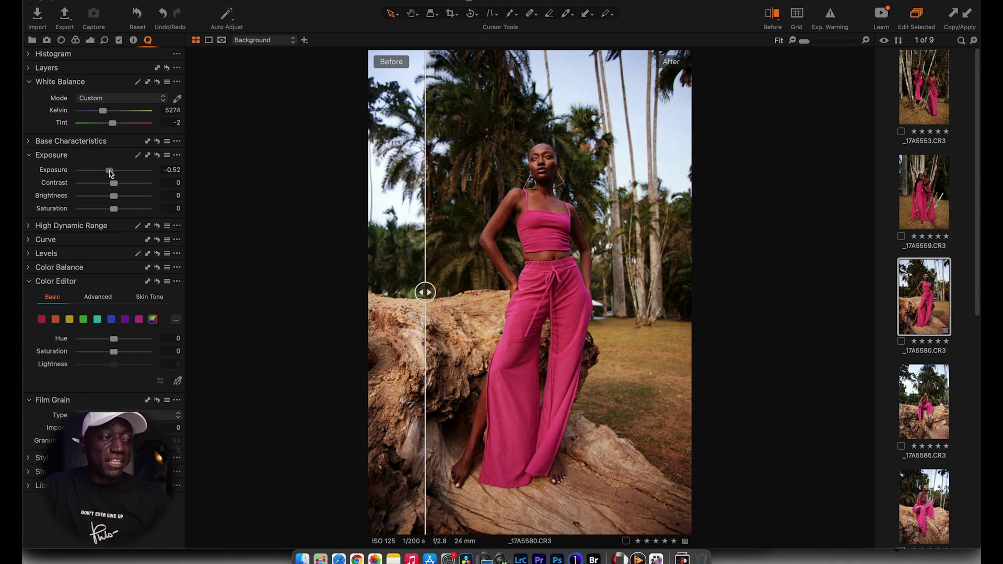
left_click_drag(111, 173, 105, 175)
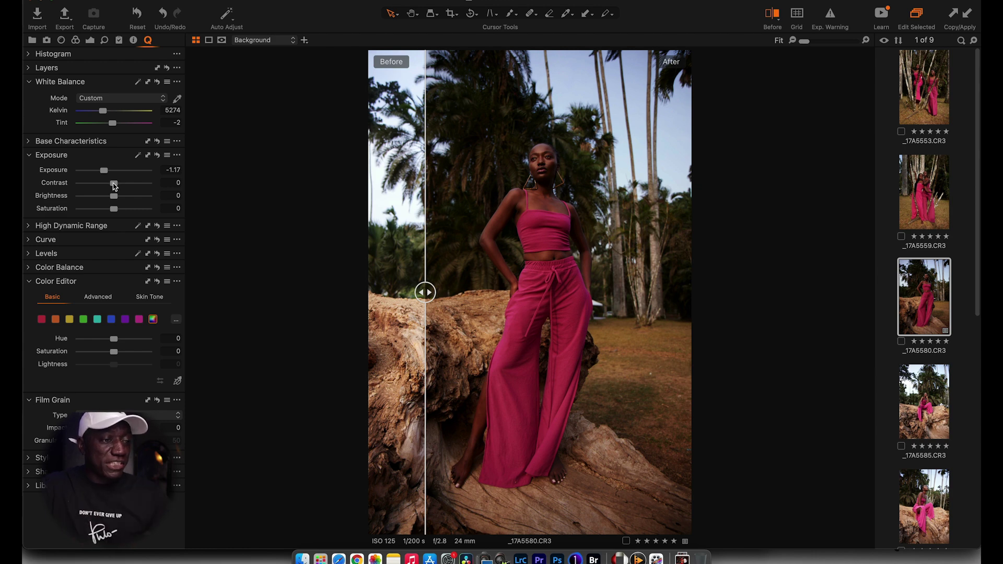
Lower the photo's contrast to -10 and its overall saturation to -11.
left_click_drag(114, 186, 108, 184)
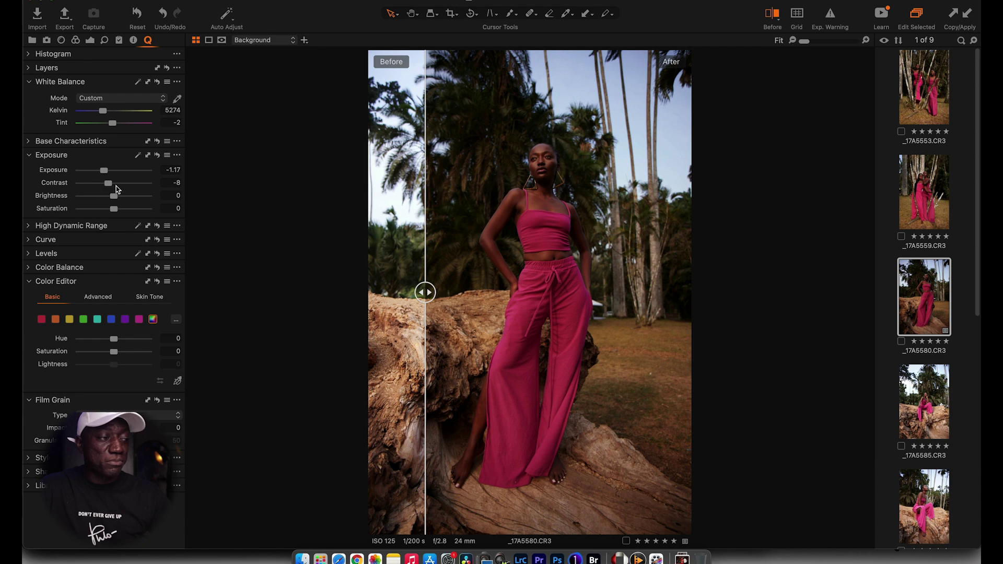
left_click_drag(109, 185, 107, 185)
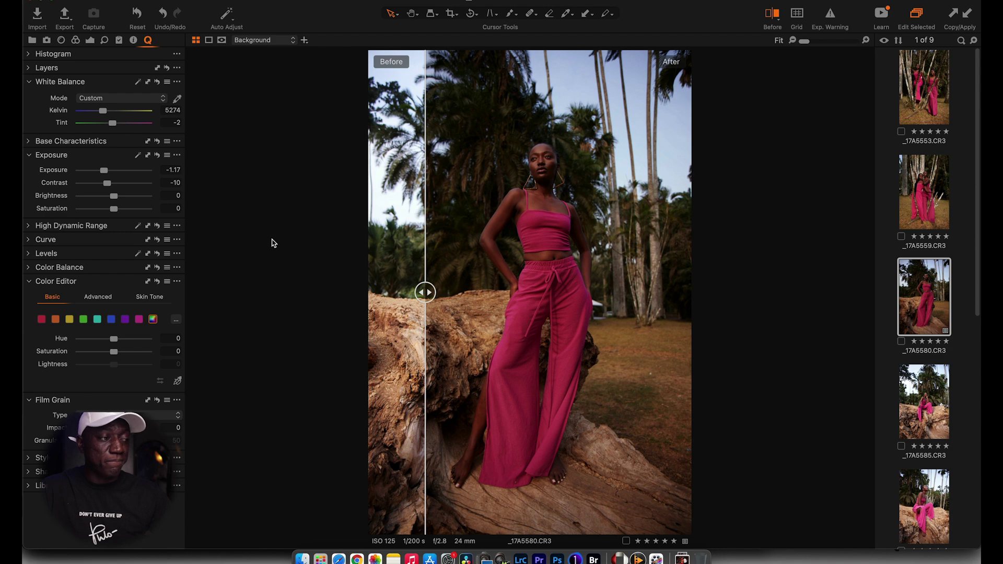
left_click_drag(116, 209, 110, 212)
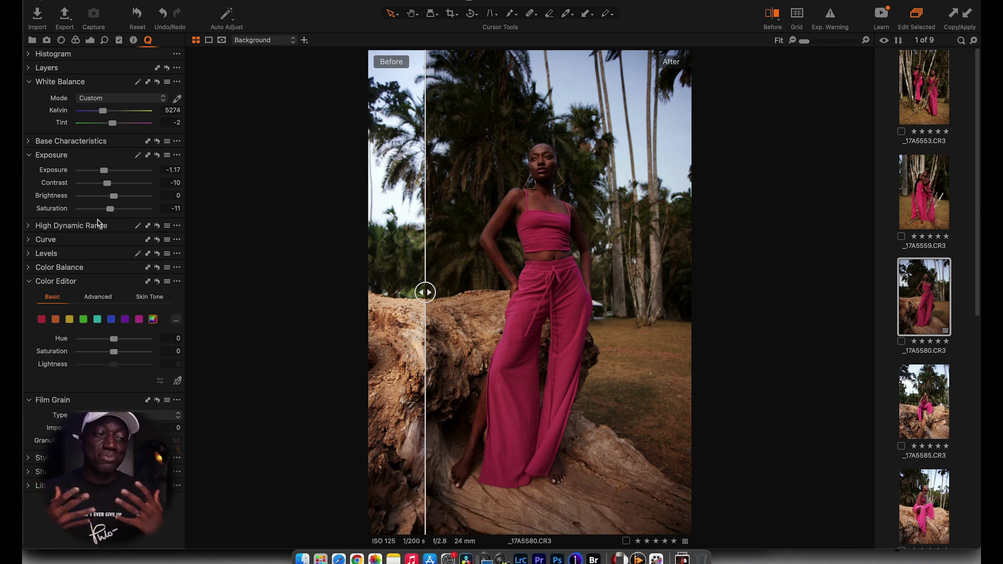
left_click_drag(425, 293, 719, 281)
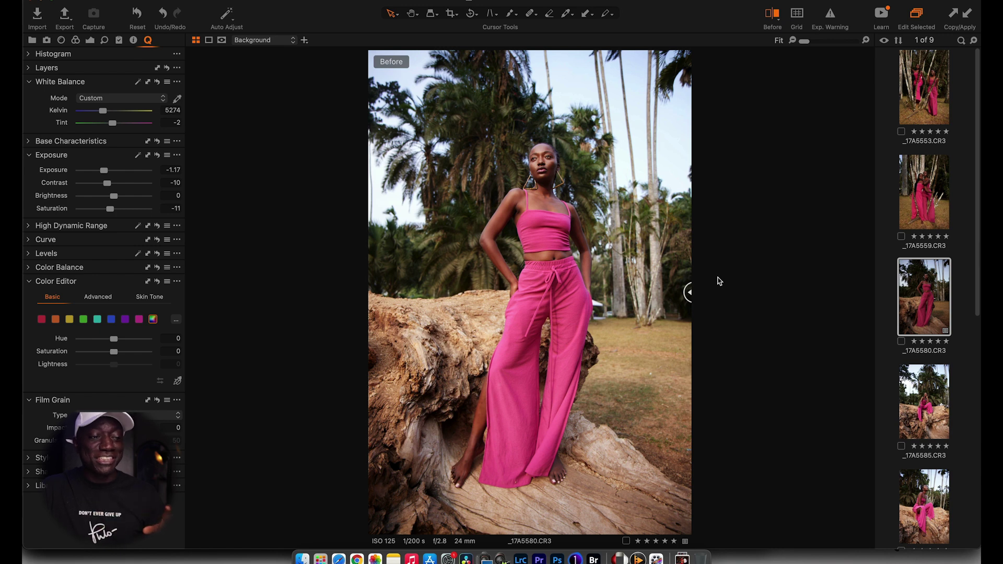
left_click_drag(688, 291, 379, 293)
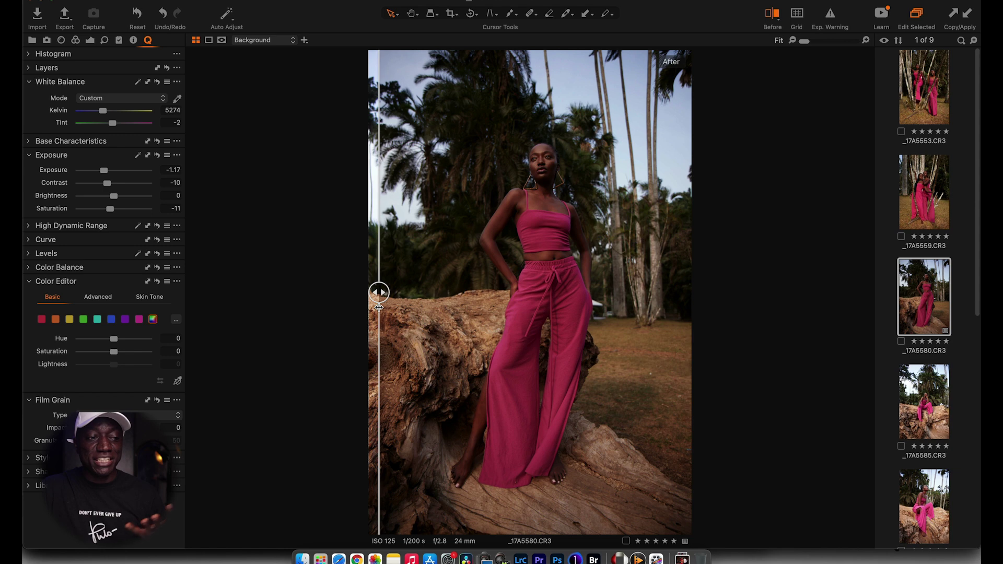
left_click_drag(379, 307, 431, 304)
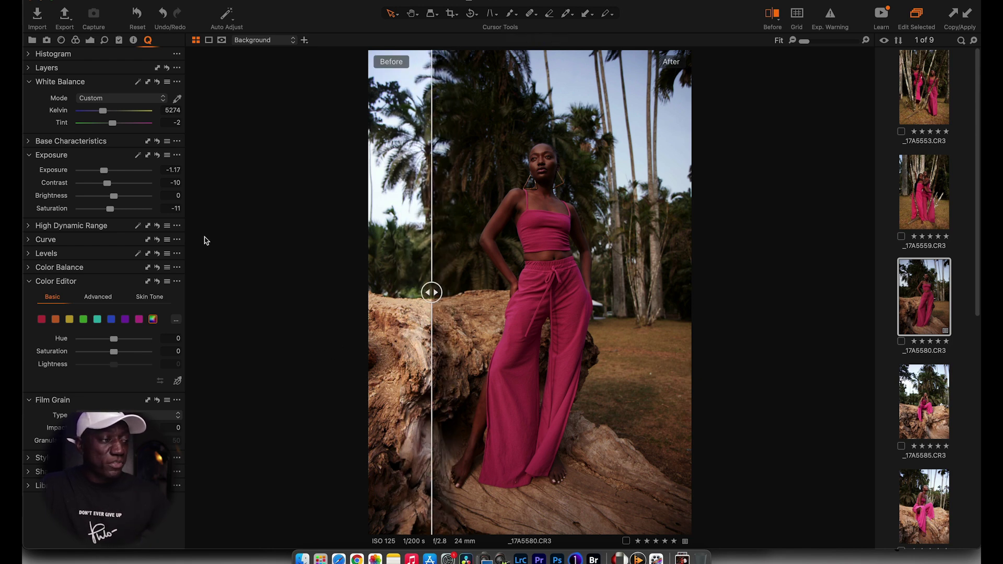
In High Dynamic Range, set Highlight to -84 and Shadow to 17.
mouse_move(48, 228)
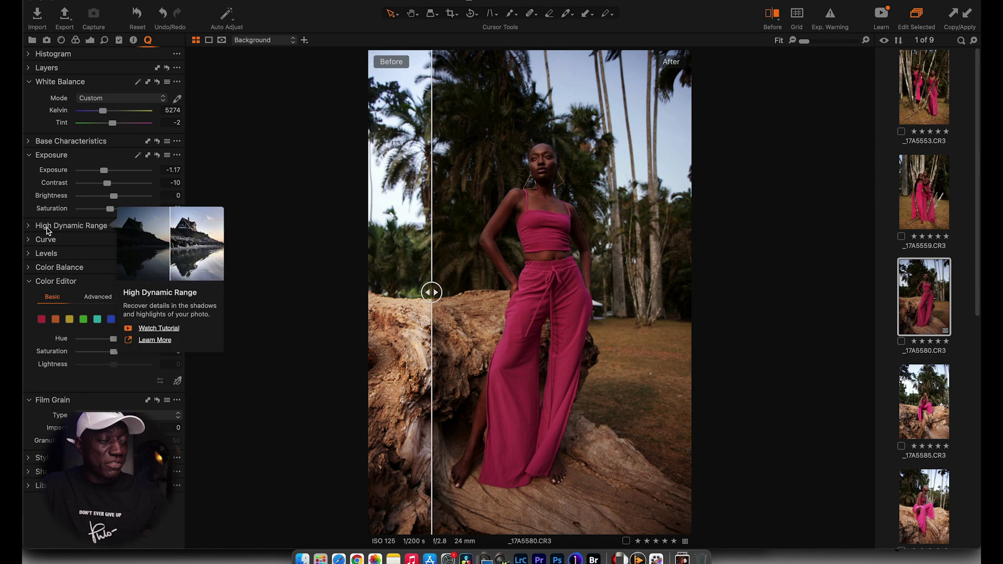
left_click(29, 227)
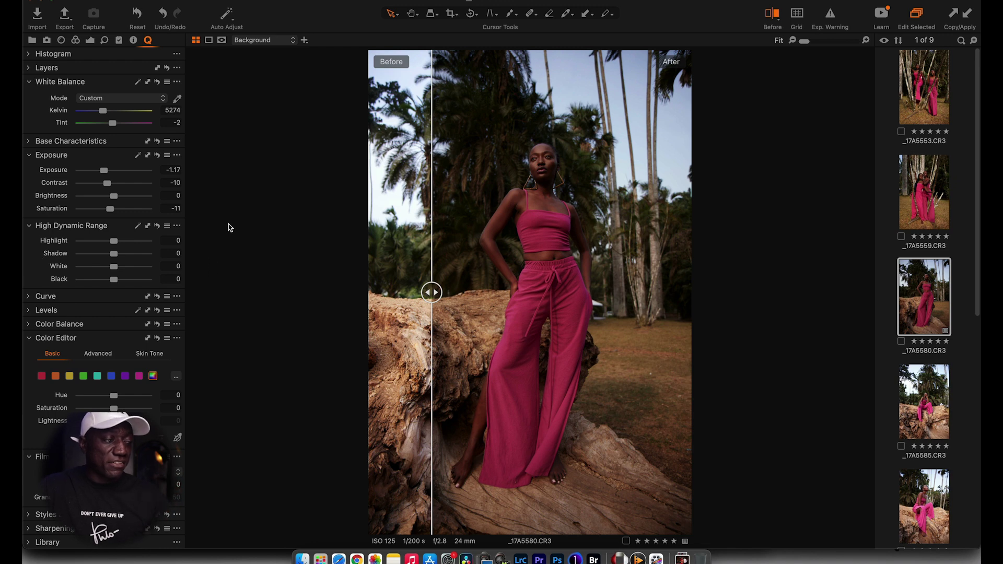
mouse_move(113, 242)
left_mouse_down()
mouse_move(81, 242)
mouse_move(104, 242)
left_mouse_up()
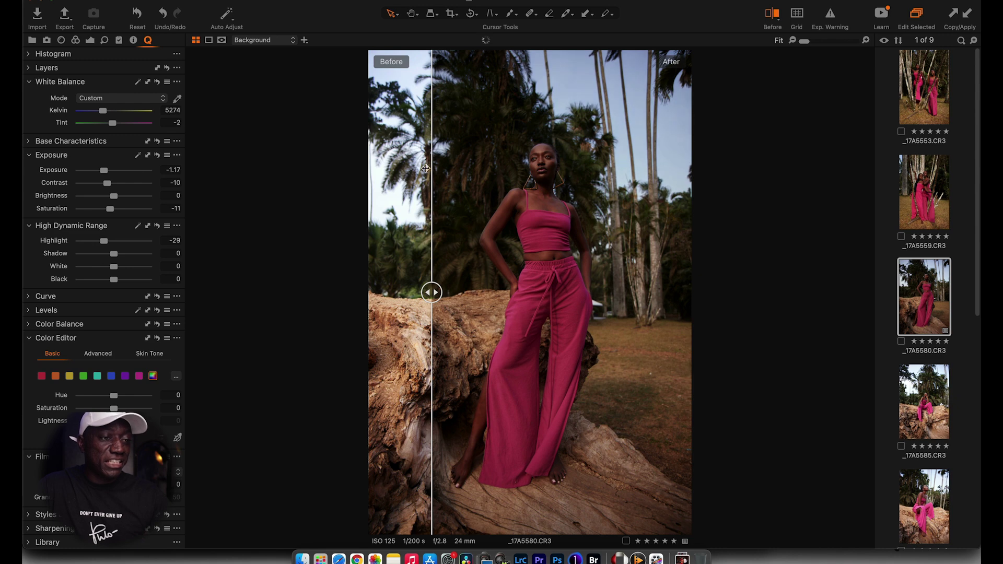
left_click_drag(111, 243, 85, 252)
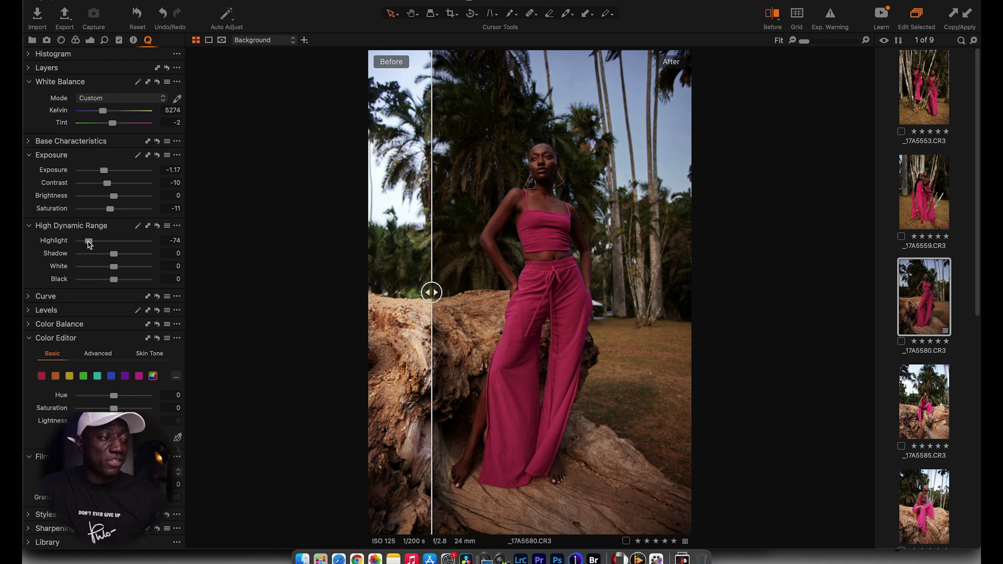
left_click_drag(89, 245, 86, 242)
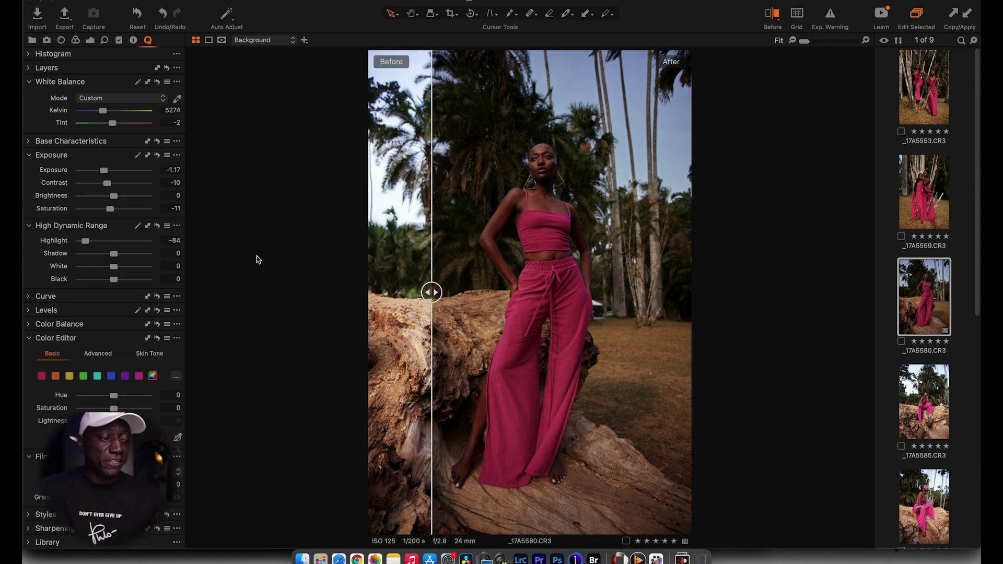
left_click_drag(116, 258, 121, 253)
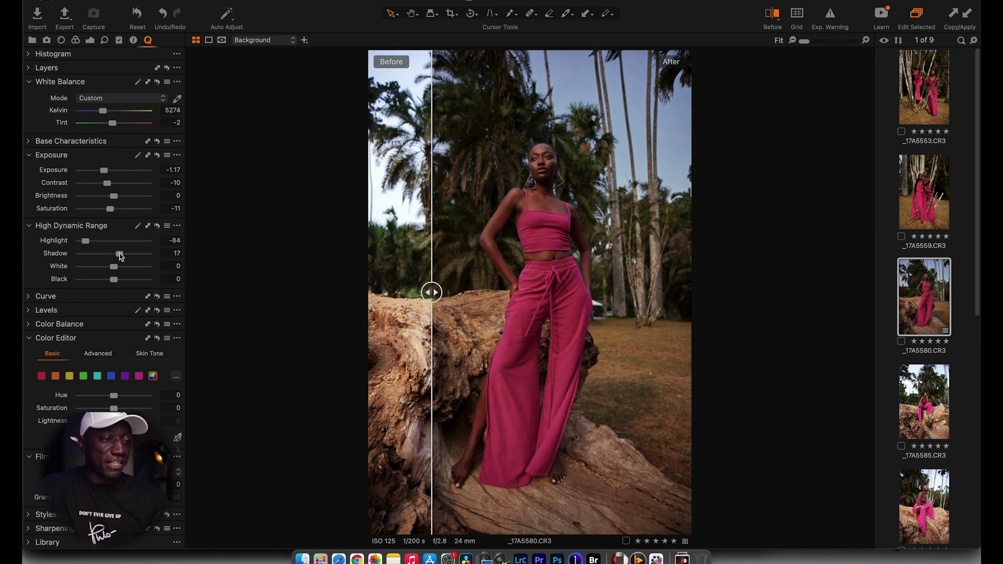
left_click_drag(432, 292, 440, 268)
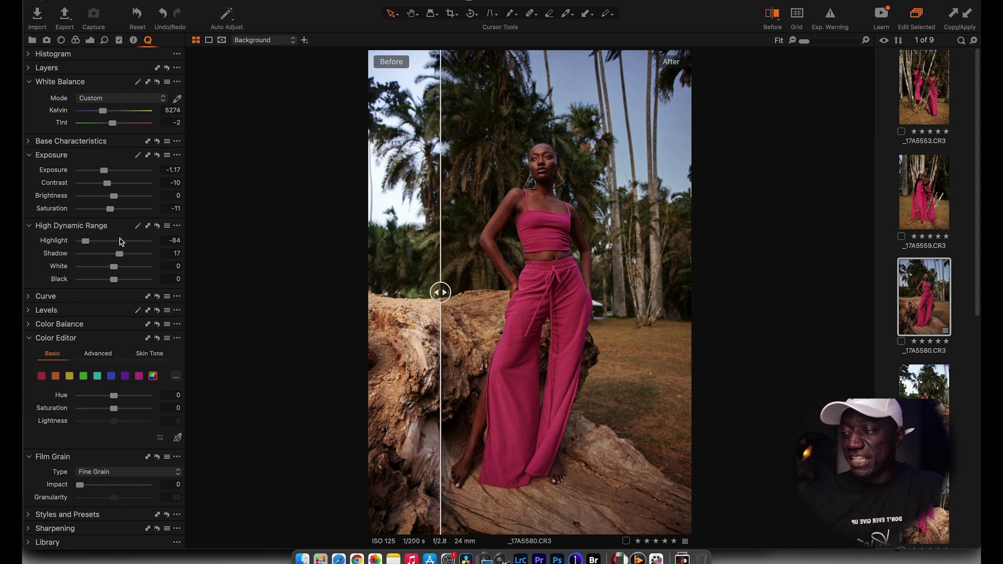
Adjust the RGB Levels, setting the input black point to 4 and the input white point to 226.
left_click(29, 312)
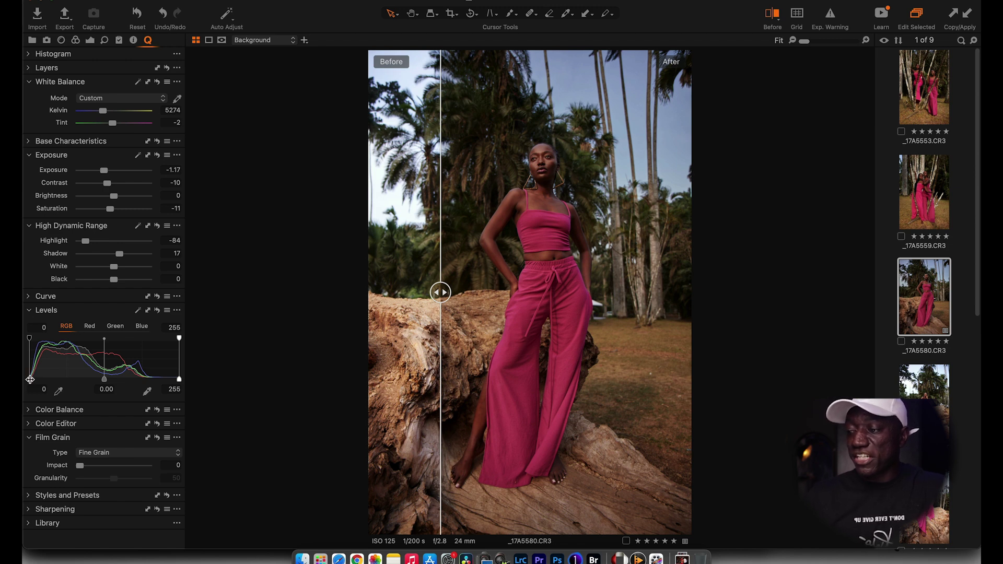
left_click_drag(30, 380, 33, 380)
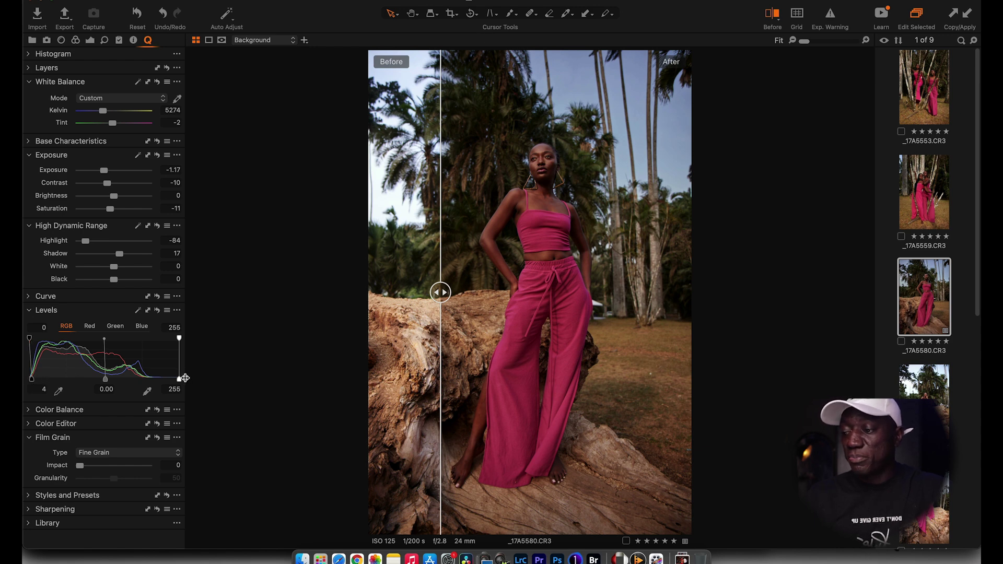
left_click_drag(178, 381, 153, 384)
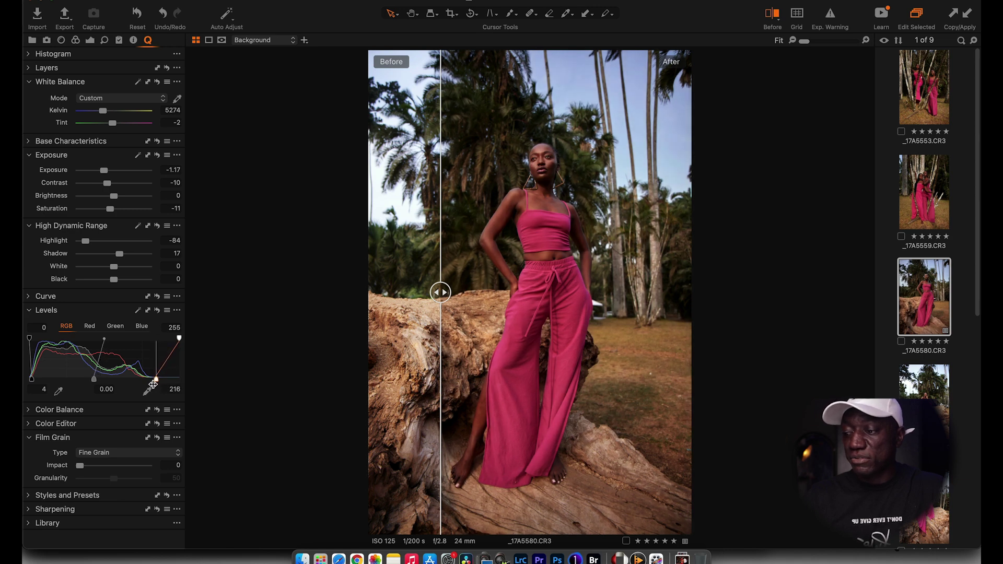
left_click_drag(153, 385, 157, 385)
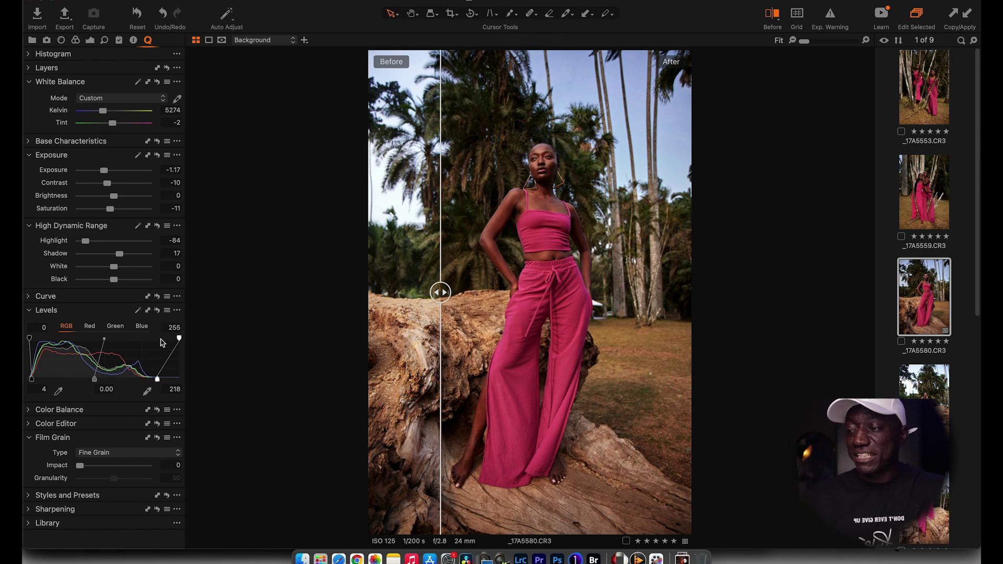
left_click_drag(157, 378, 161, 380)
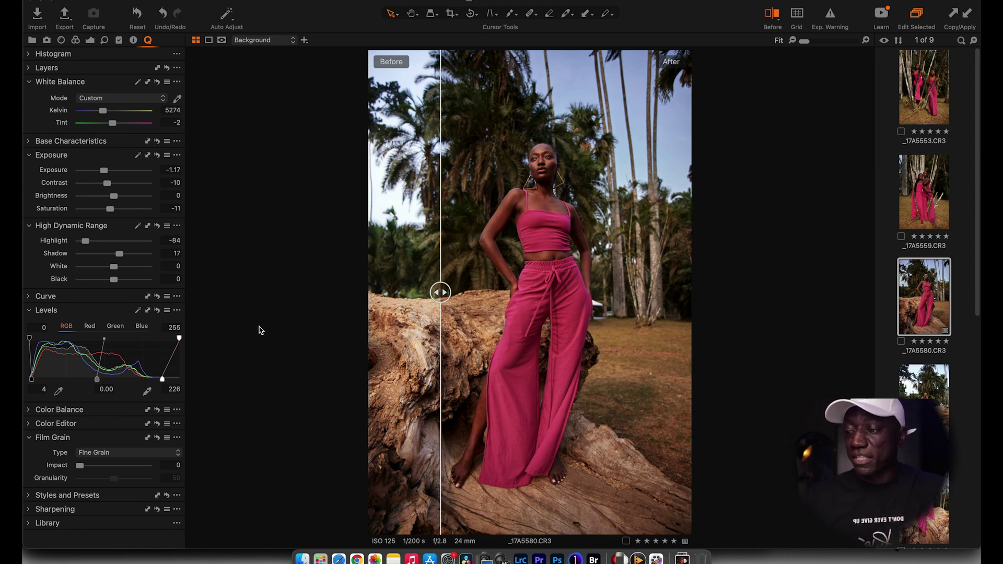
left_click(29, 312)
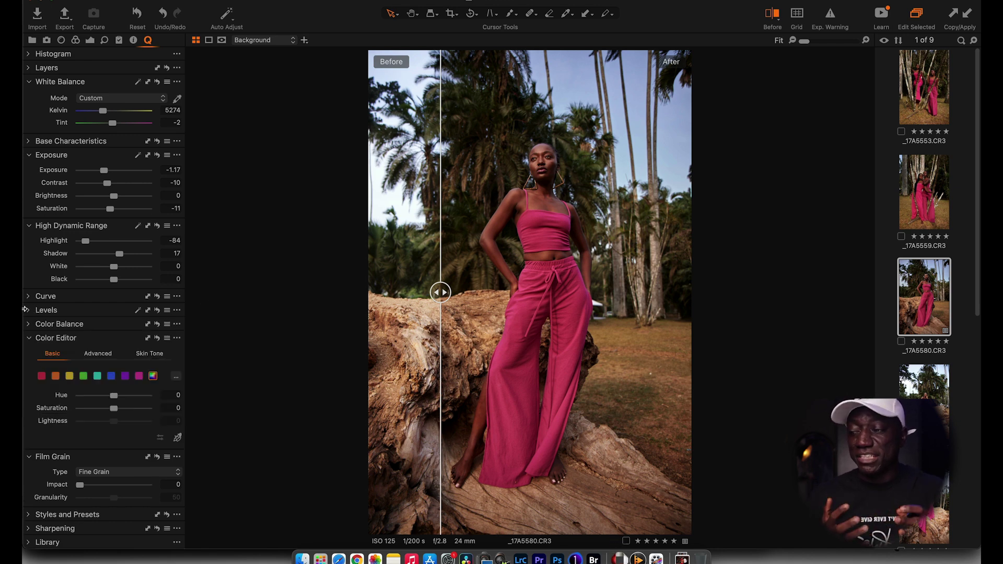
For the red range in the basic Color Editor, set the saturation to 15.5 and slightly lower the lightness.
left_click(42, 377)
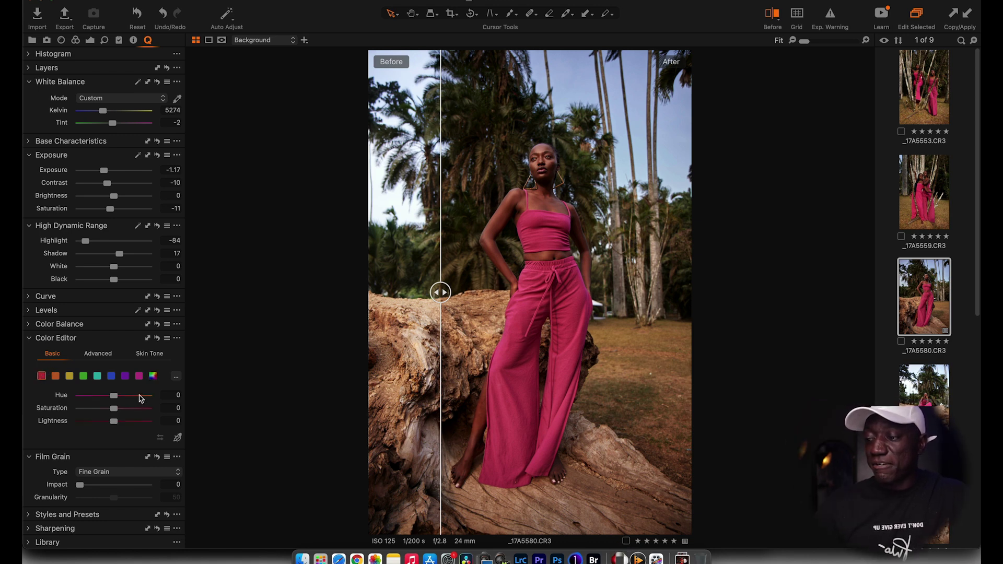
left_click_drag(116, 413, 125, 411)
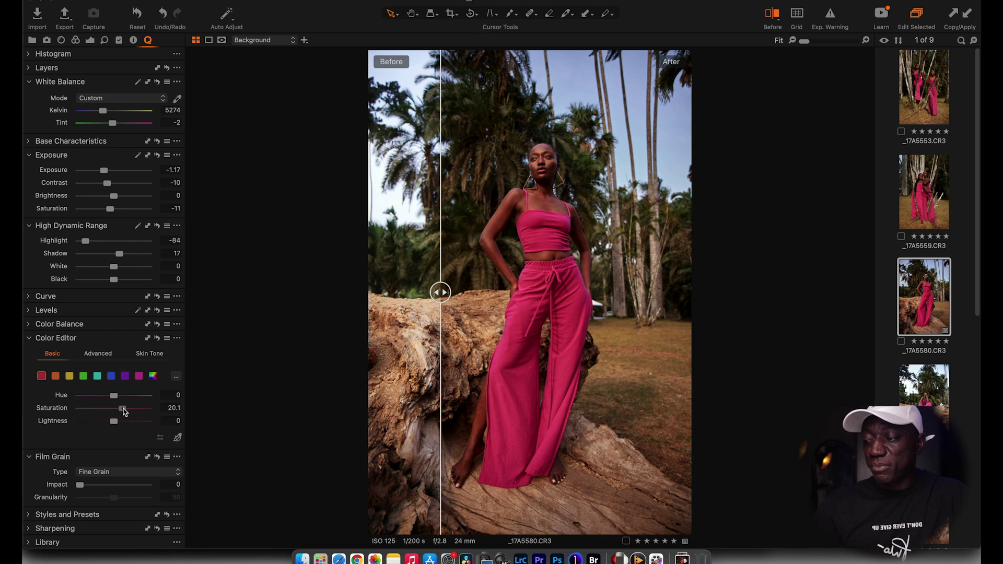
left_click_drag(123, 413, 124, 411)
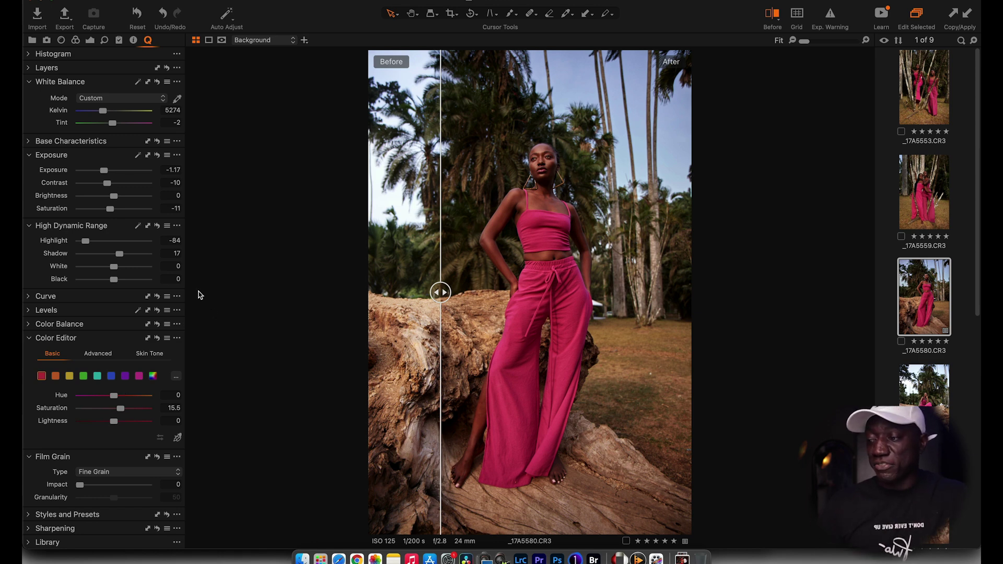
left_click_drag(113, 423, 109, 423)
For the orange range in the basic Color Editor, set hue to 2.4, saturation to 8 and lightness to -3.5.
left_click(57, 378)
mouse_move(114, 398)
left_mouse_down()
mouse_move(130, 397)
mouse_move(87, 397)
mouse_move(141, 391)
mouse_move(33, 394)
mouse_move(171, 382)
mouse_move(92, 400)
mouse_move(135, 403)
mouse_move(116, 406)
left_mouse_up()
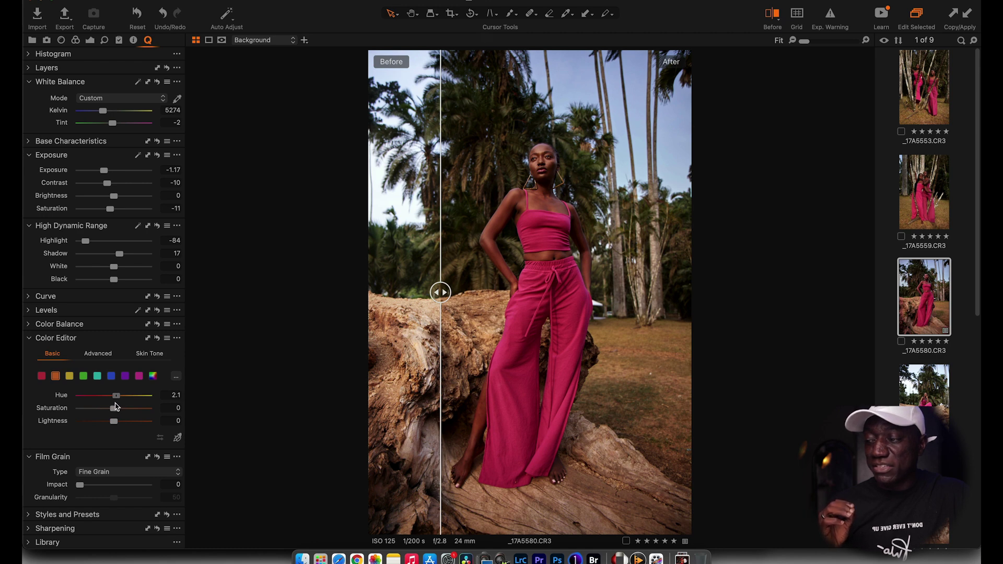
left_click_drag(115, 408, 111, 425)
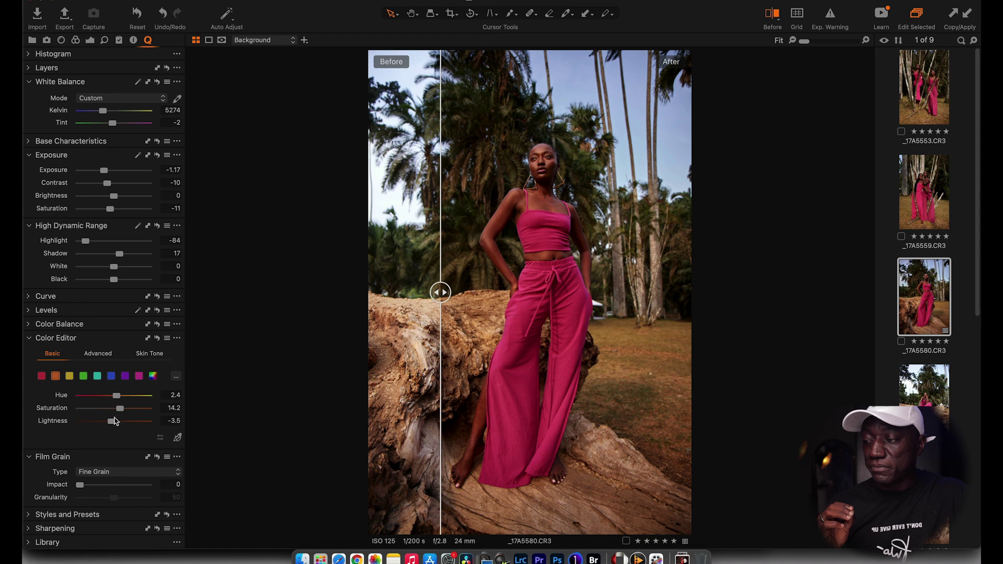
left_click_drag(122, 412, 118, 413)
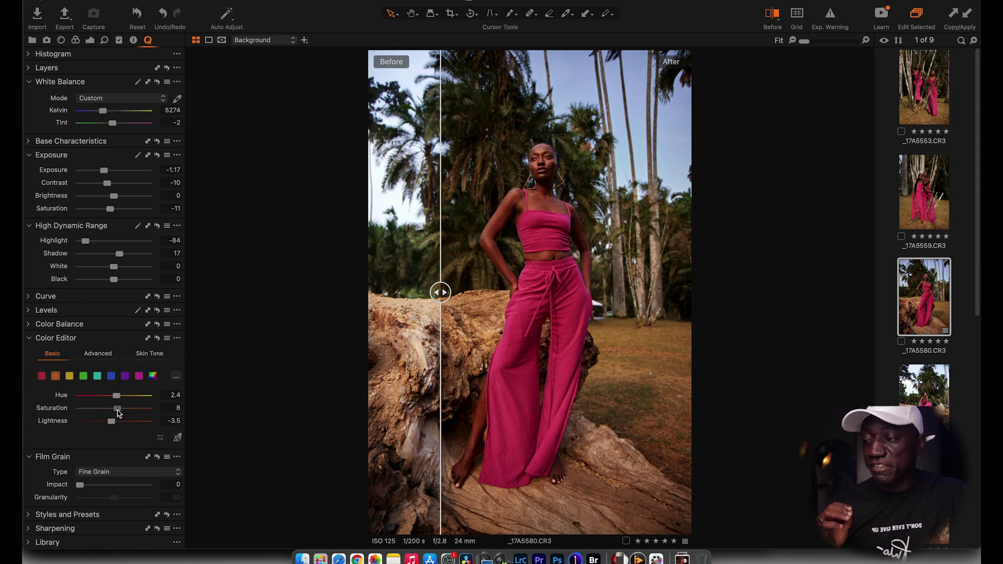
For the yellow range in the basic Color Editor, set hue to 4.5, saturation to -11.4 and lightness to -8.1.
left_click(70, 377)
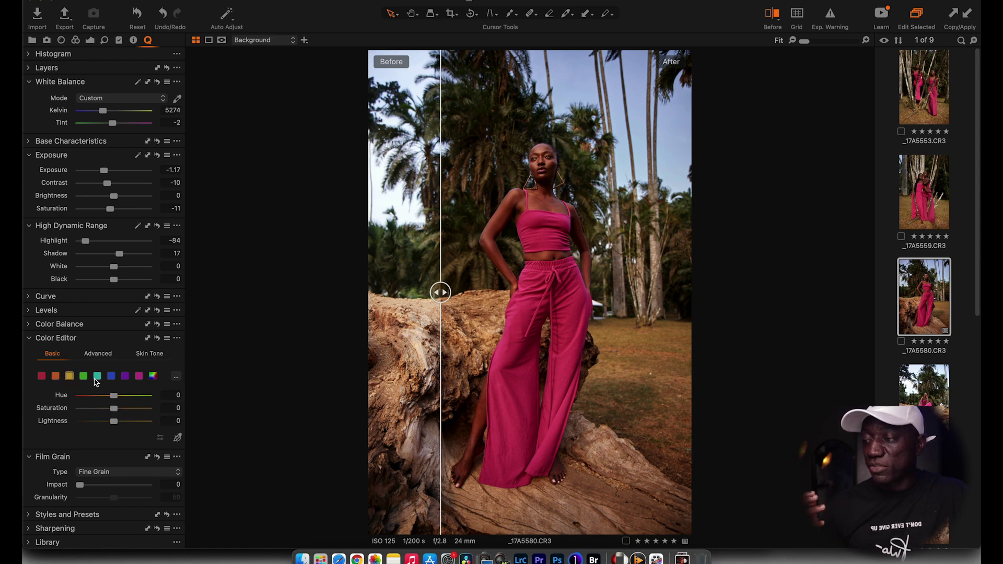
mouse_move(114, 398)
left_mouse_down()
mouse_move(87, 398)
mouse_move(140, 399)
mouse_move(82, 398)
mouse_move(139, 397)
mouse_move(119, 403)
left_mouse_up()
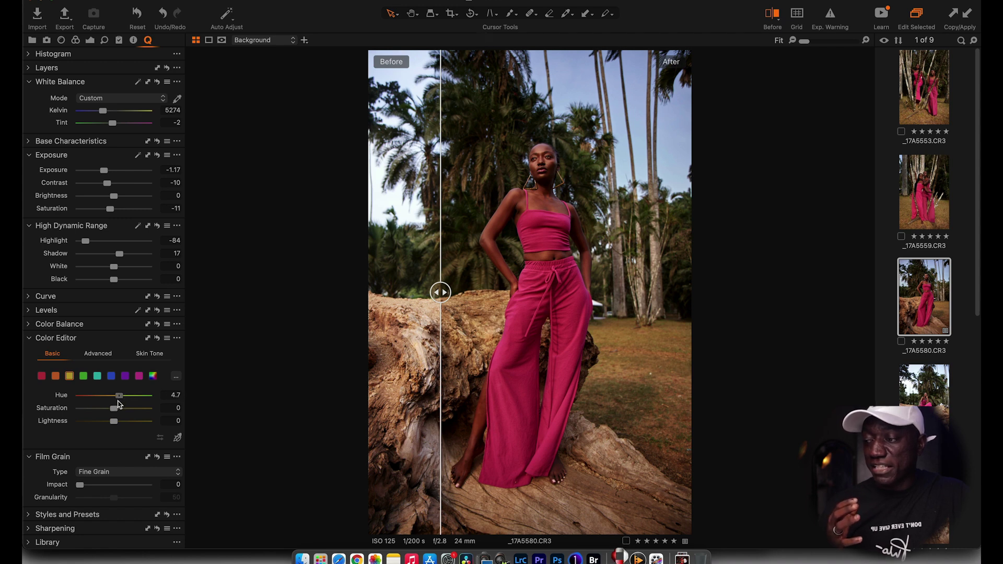
mouse_move(115, 413)
left_mouse_down()
mouse_move(102, 413)
mouse_move(109, 425)
left_mouse_up()
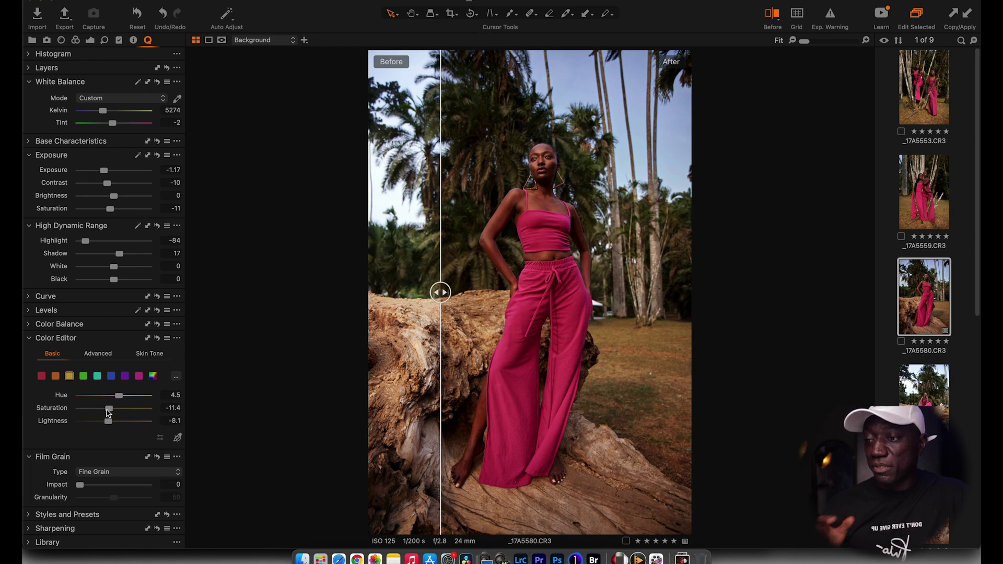
For the green range in the basic Color Editor, set hue to 30, saturation to 24.3 and lightness to -15.6, and compare with the original.
left_click(84, 376)
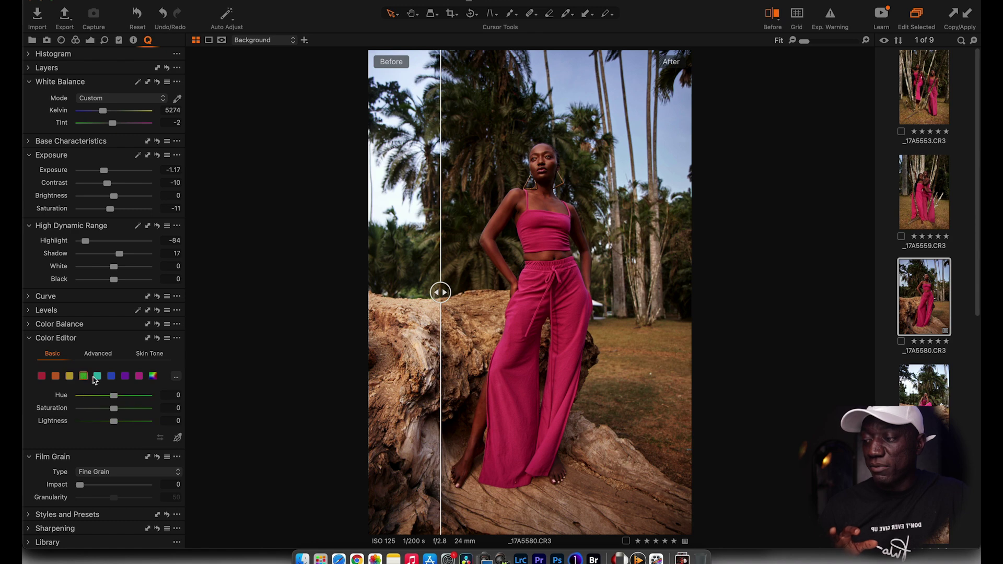
left_click_drag(113, 395, 148, 395)
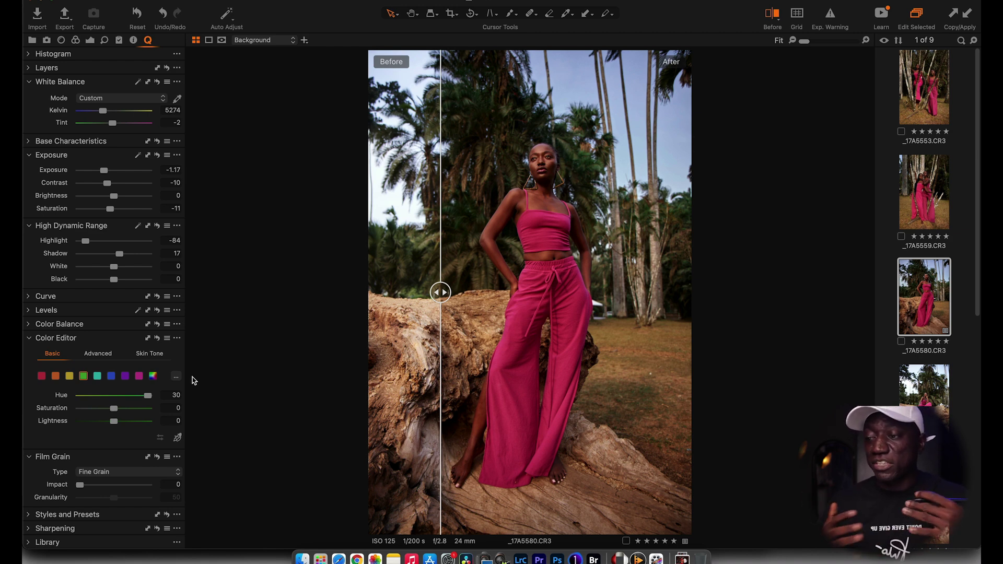
mouse_move(114, 410)
left_mouse_down()
mouse_move(132, 408)
mouse_move(104, 423)
left_mouse_up()
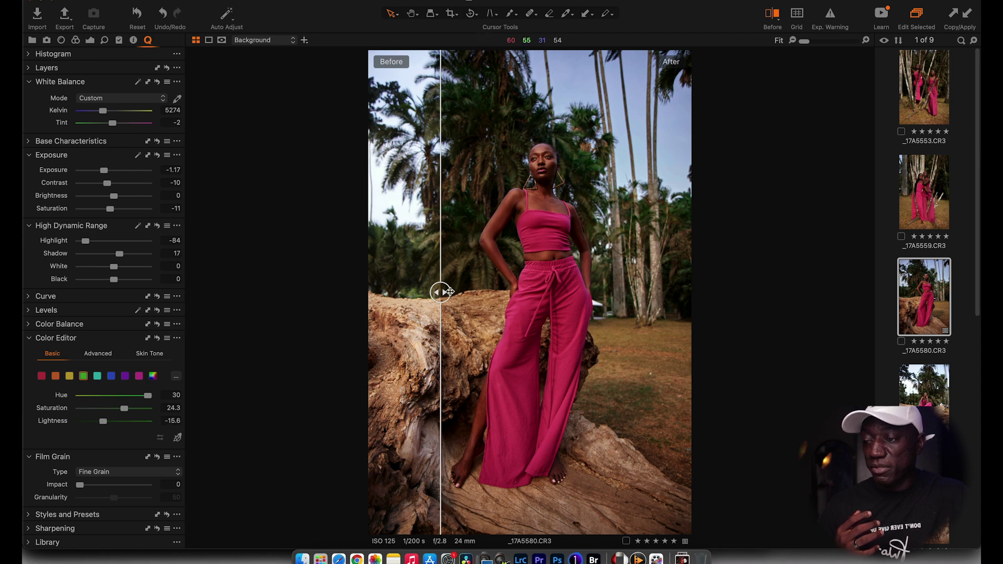
left_click_drag(442, 292, 360, 325)
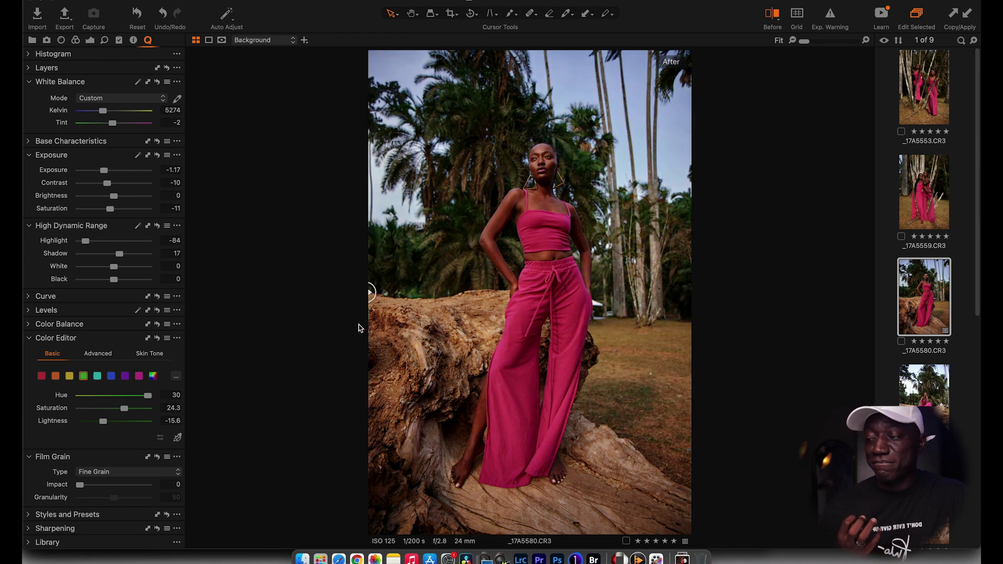
left_click_drag(366, 327, 453, 316)
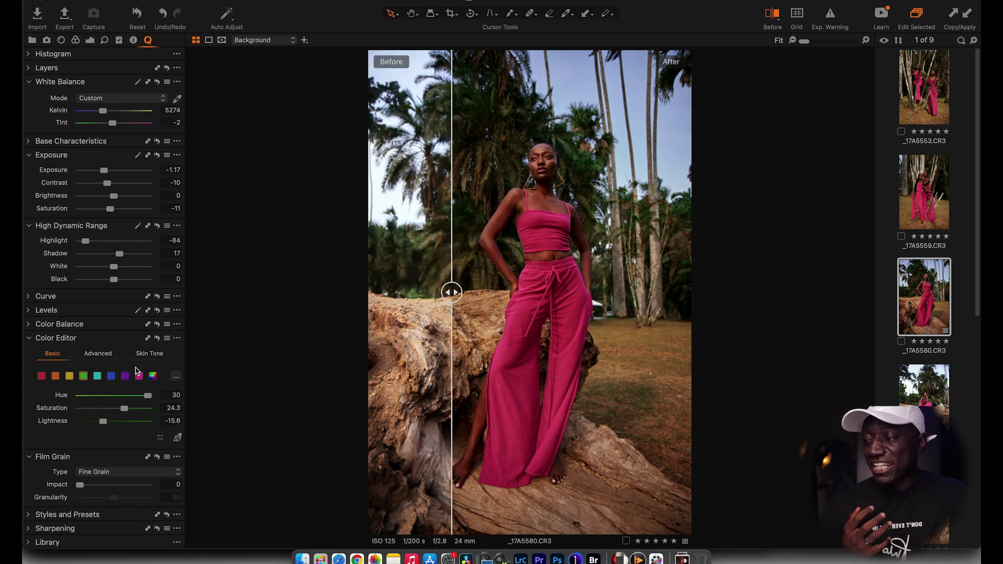
Set the blue range to hue -16.5, saturation -0.8, lightness -10.6, and the orange range to saturation 0.5, lightness -3.2.
left_click(111, 376)
mouse_move(114, 411)
left_mouse_down()
mouse_move(152, 407)
mouse_move(103, 426)
mouse_move(91, 401)
mouse_move(114, 412)
left_mouse_up()
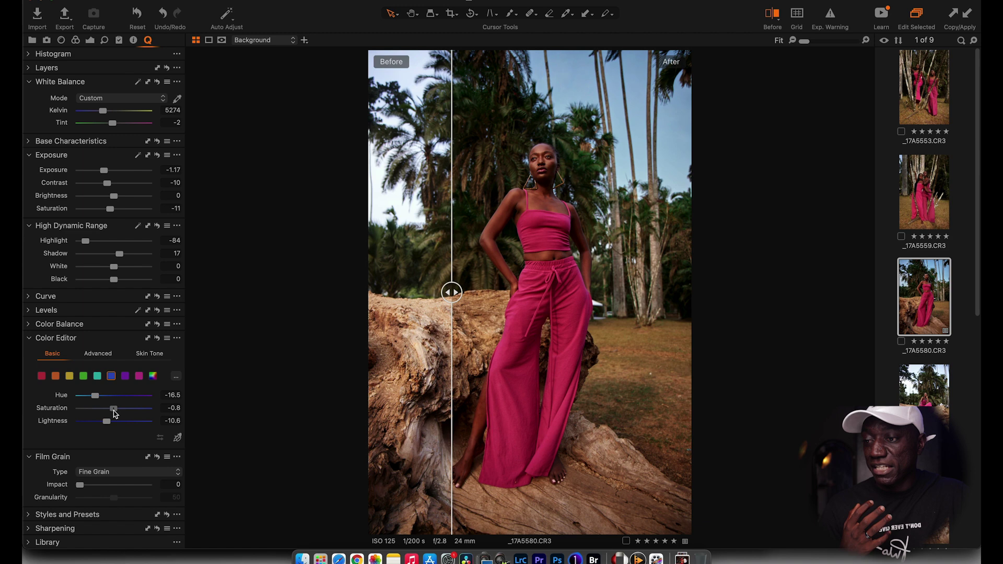
left_click(57, 377)
left_click_drag(119, 412, 116, 412)
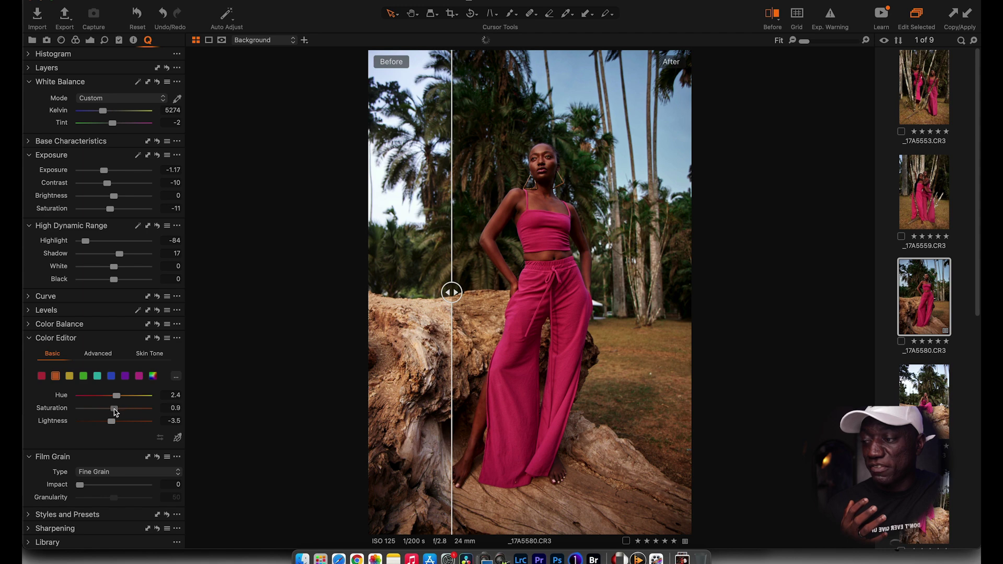
left_click_drag(112, 421, 112, 422)
Viewing only the edited version, set High Dynamic Range Shadow to 22 and Highlight to -65, and the Exposure tool's Contrast to -8.
left_click_drag(451, 291, 314, 302)
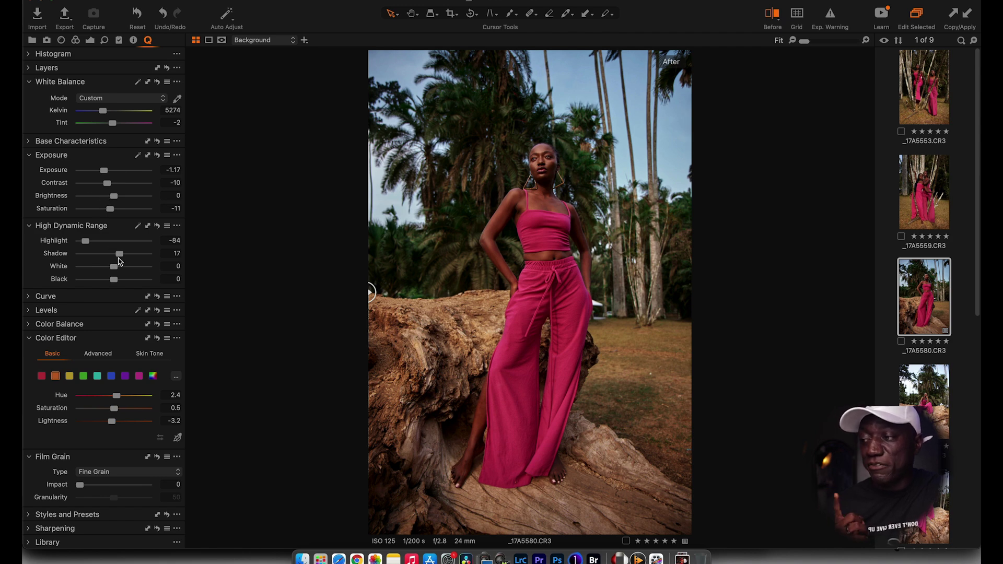
left_click_drag(120, 255, 123, 255)
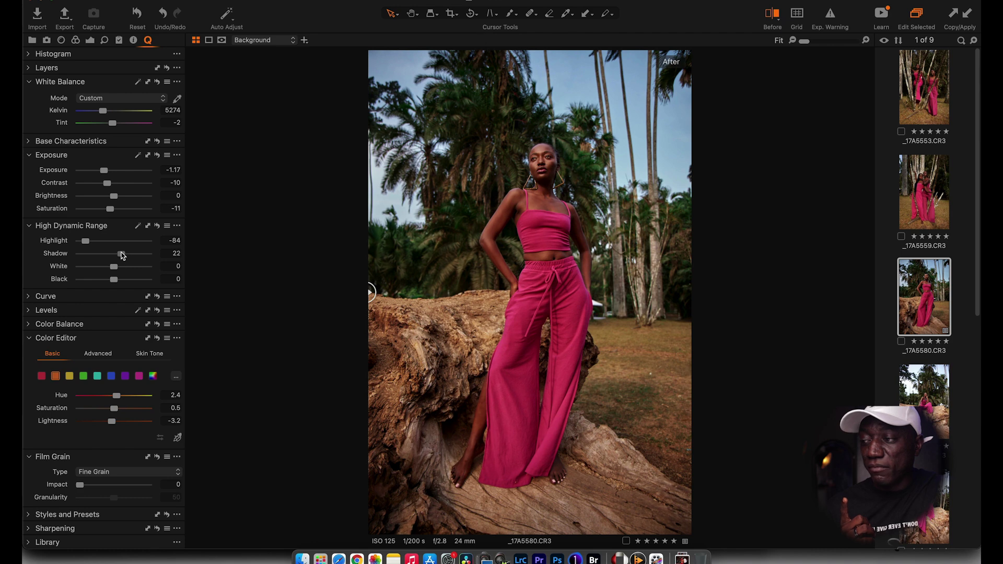
left_click_drag(86, 241, 94, 247)
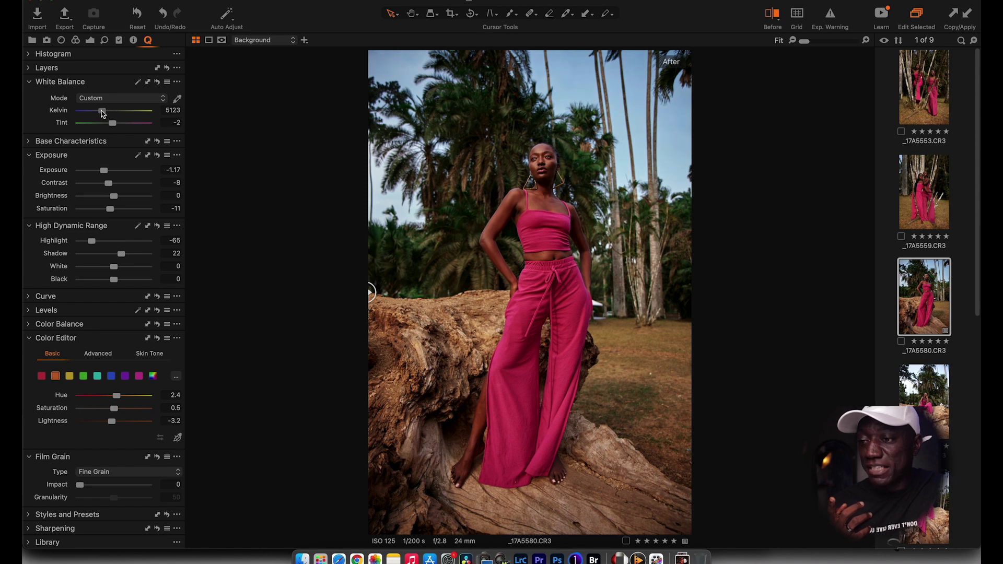
Warm the white balance of the photo by setting Kelvin to 5666.
left_click_drag(102, 111, 104, 111)
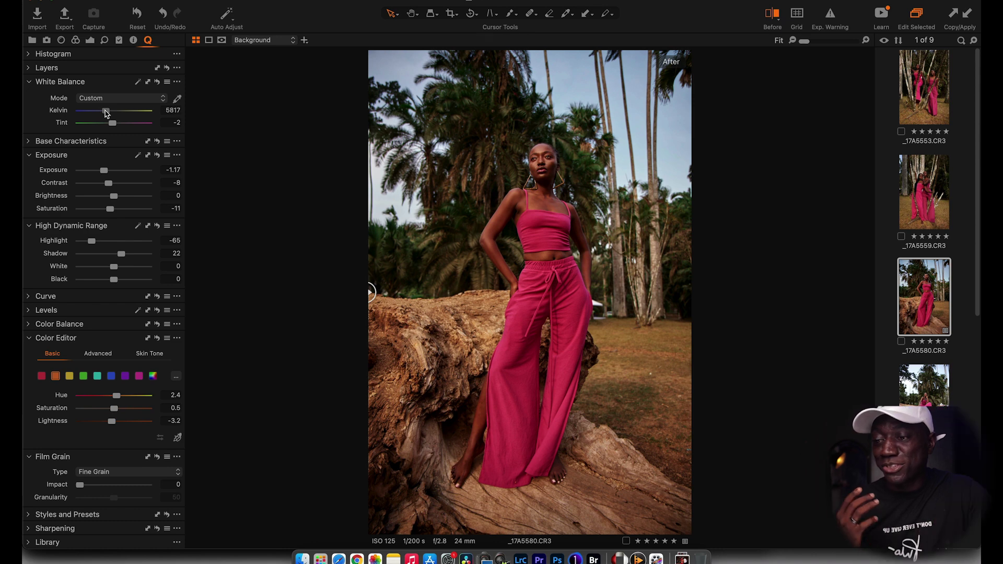
left_click_drag(105, 113, 104, 112)
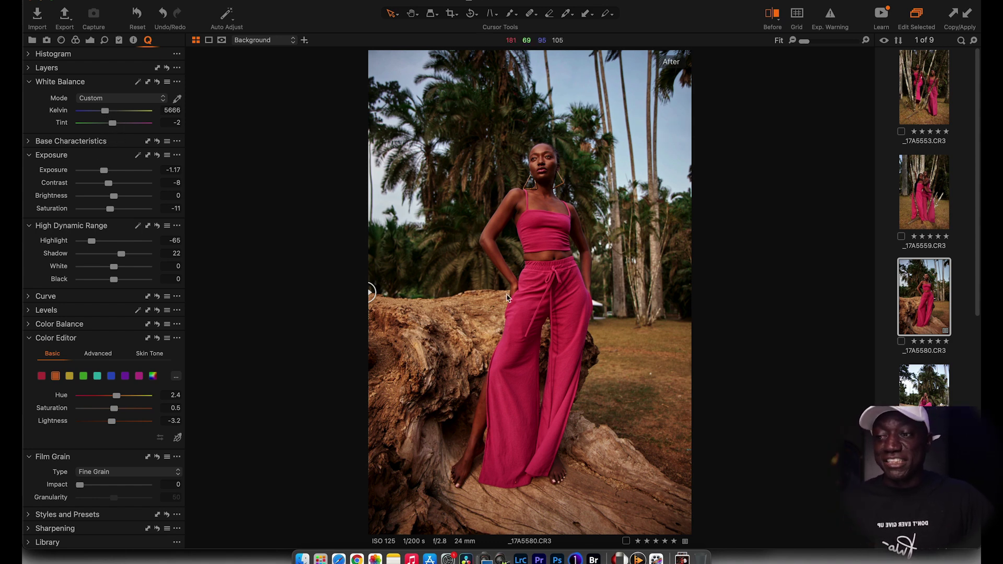
mouse_move(373, 293)
left_mouse_down()
mouse_move(802, 306)
mouse_move(346, 293)
mouse_move(743, 270)
mouse_move(638, 291)
mouse_move(361, 290)
left_mouse_up()
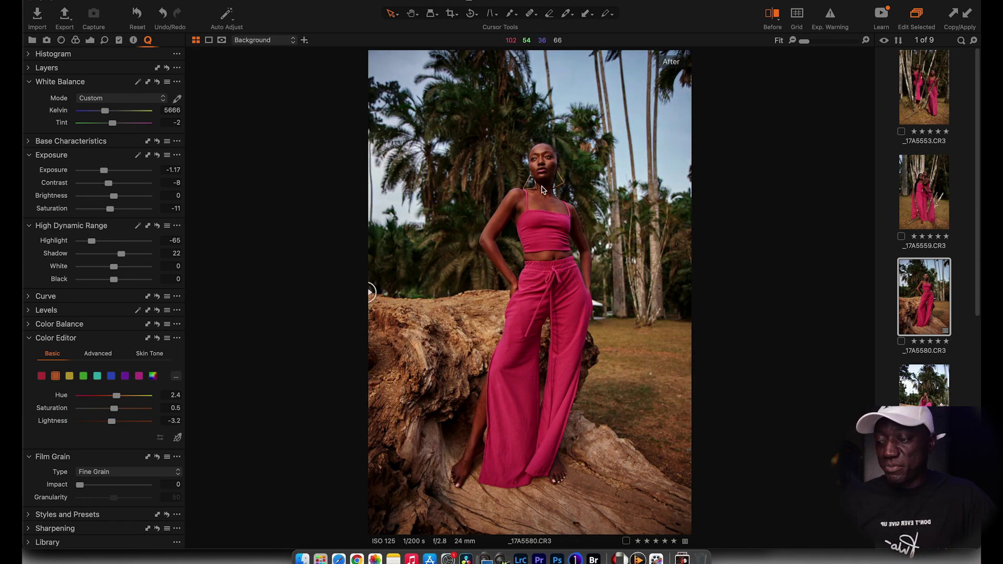
Examine the model's face and upper body at 50% zoom, comparing the original with the graded version across the frame.
key("z")
left_click(543, 172)
left_click(549, 202)
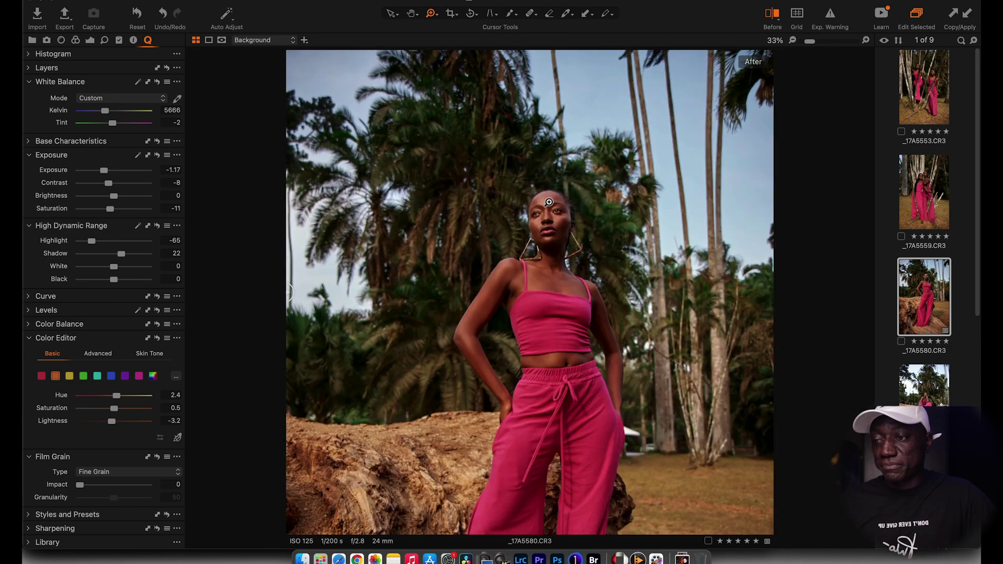
left_click(549, 202)
left_click_drag(525, 342, 539, 161)
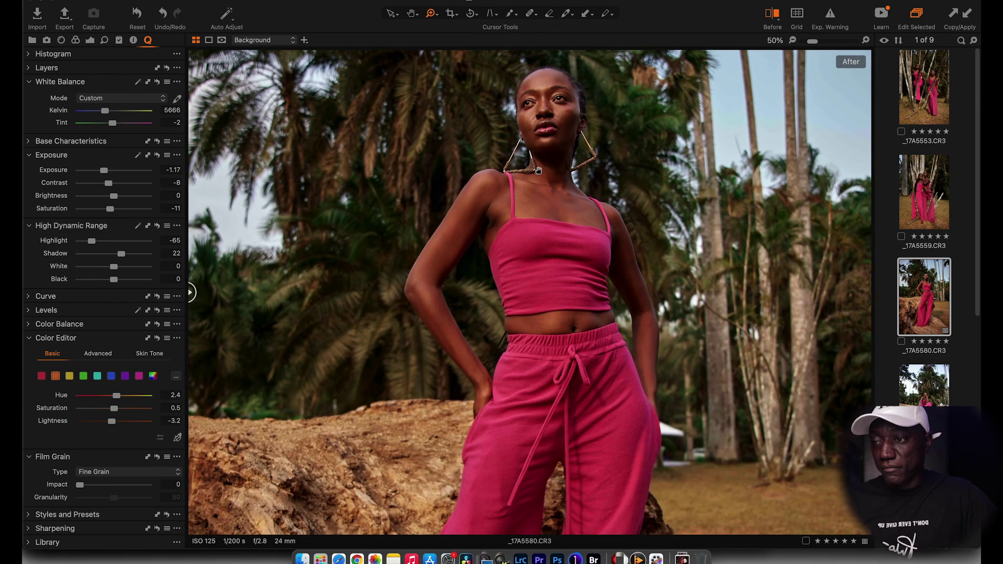
left_click_drag(192, 293, 731, 292)
left_click_drag(670, 250, 264, 256)
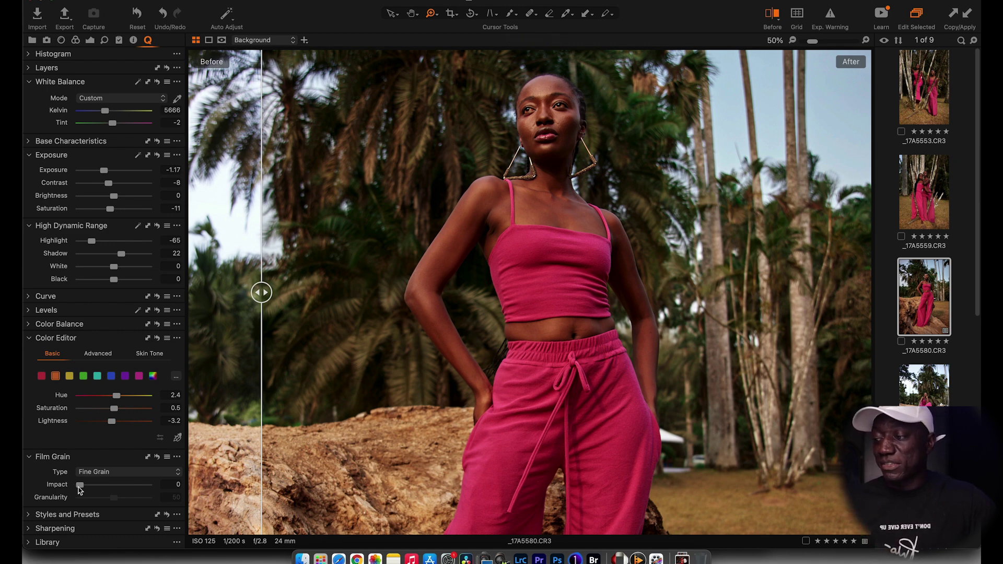
Set the Fine Grain impact to 20 and lower Sharpening to amount 0, radius 0.2 and threshold 0.
left_click_drag(87, 488, 97, 485)
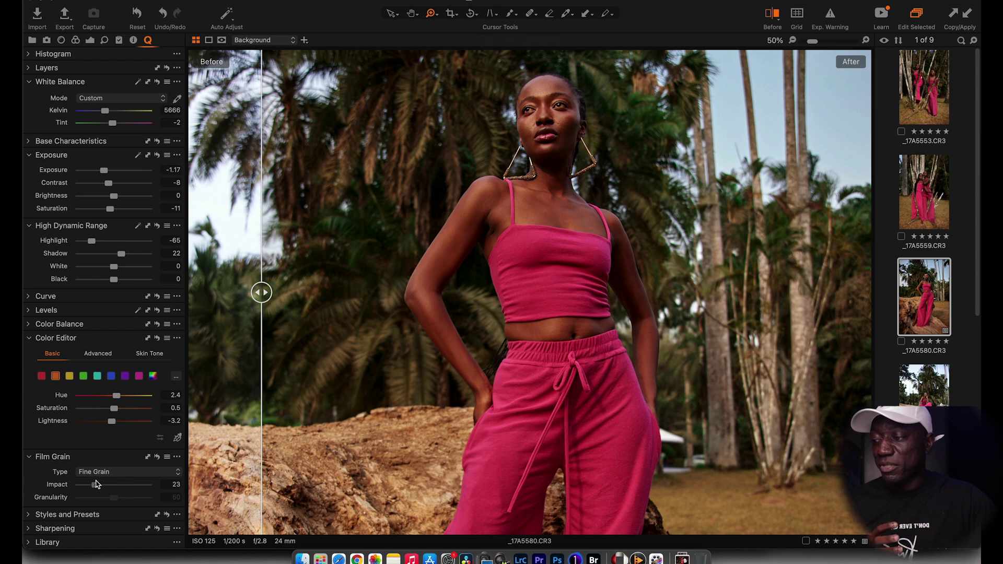
left_click(28, 530)
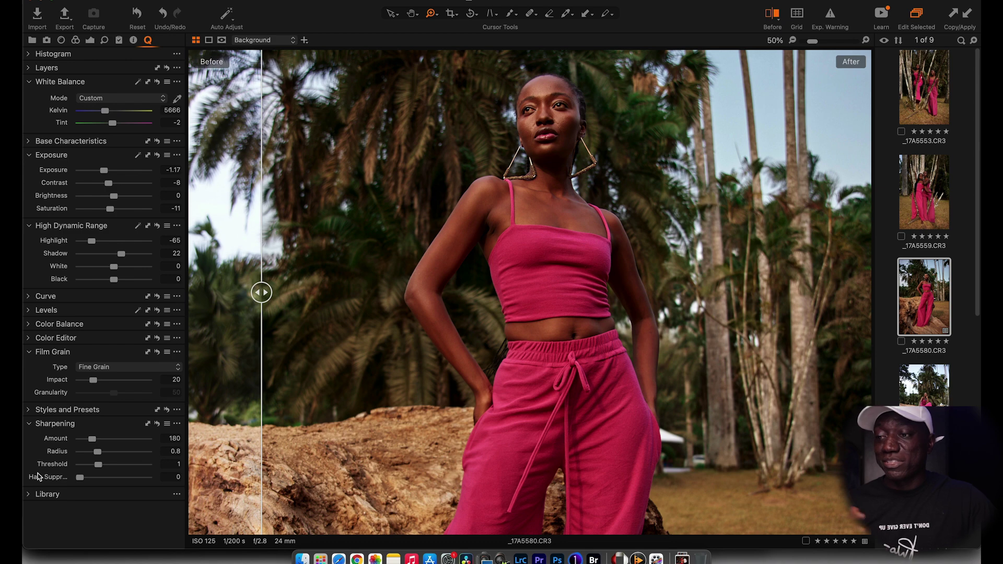
left_click_drag(92, 439, 46, 473)
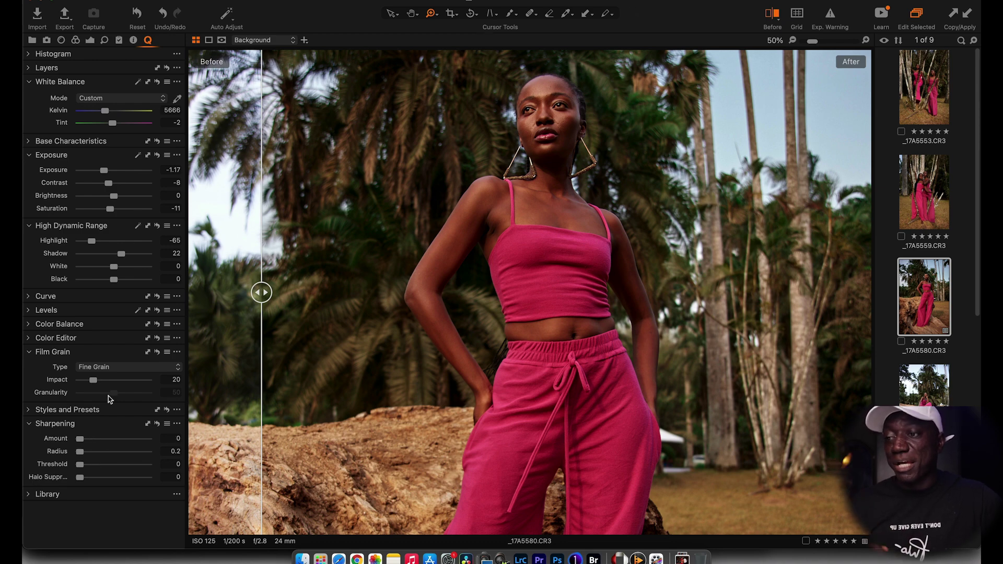
Check the face up close and compare the before and after versions of the portrait, finishing with the full frame.
left_click(549, 91)
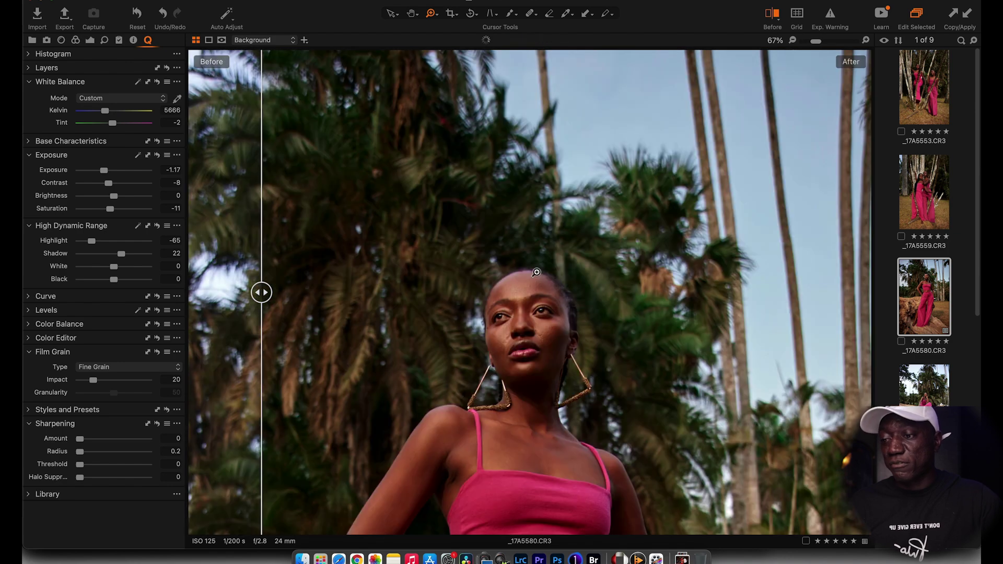
left_click(534, 333, "alt")
left_click(512, 344, "alt")
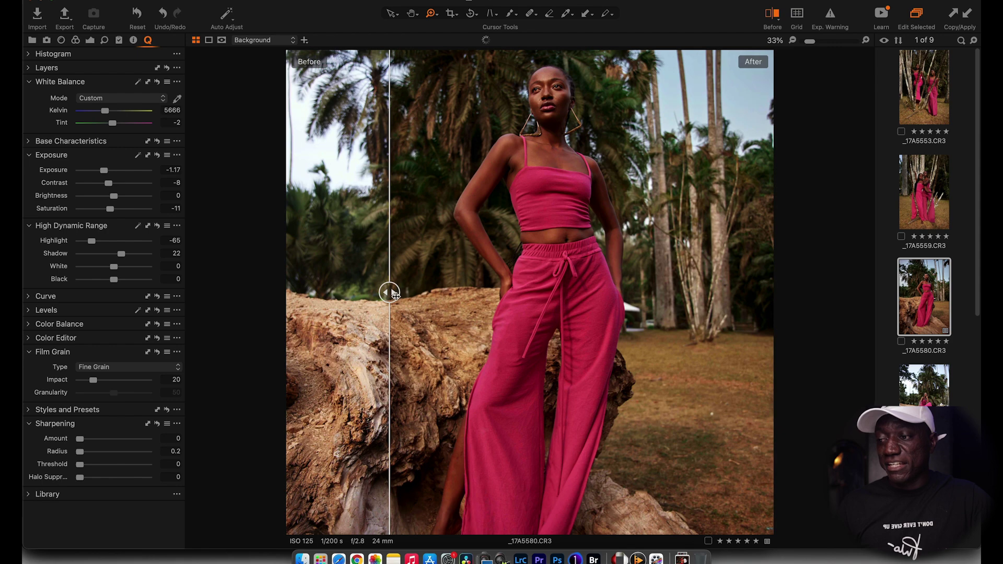
left_click_drag(395, 295, 350, 316)
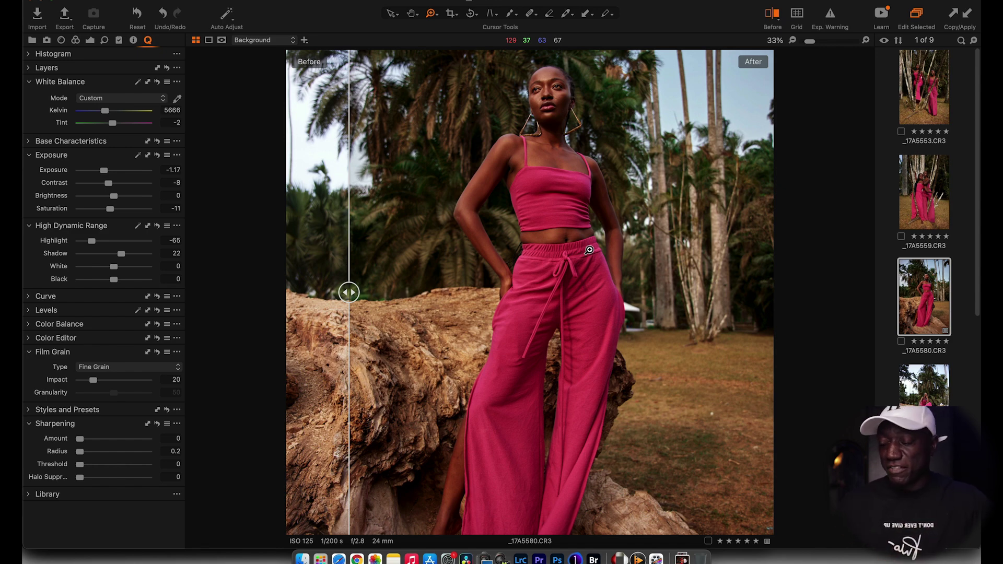
left_click(549, 330, "alt")
left_click(550, 326, "alt")
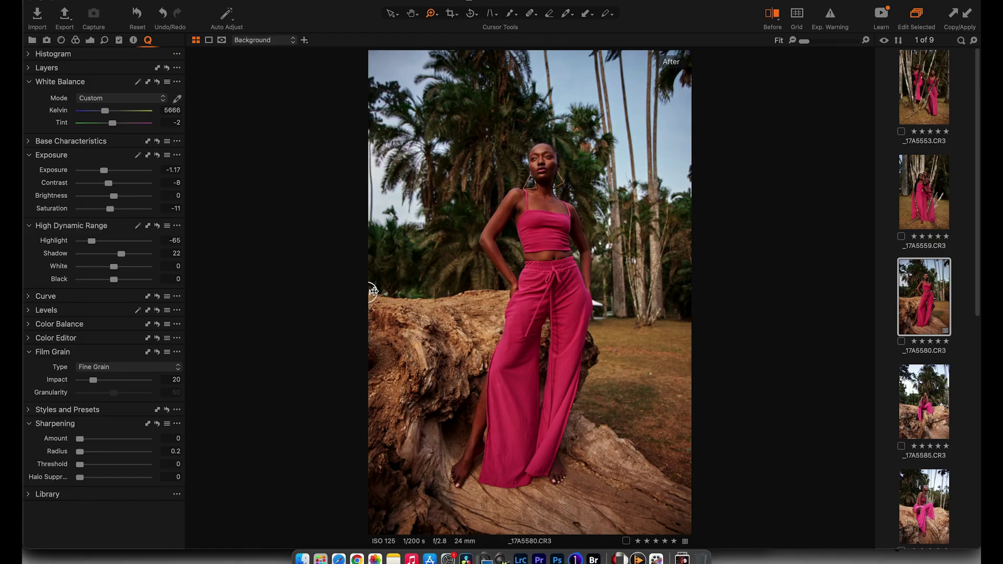
key("y")
left_click_drag(549, 293, 489, 292)
left_click_drag(443, 269, 335, 292)
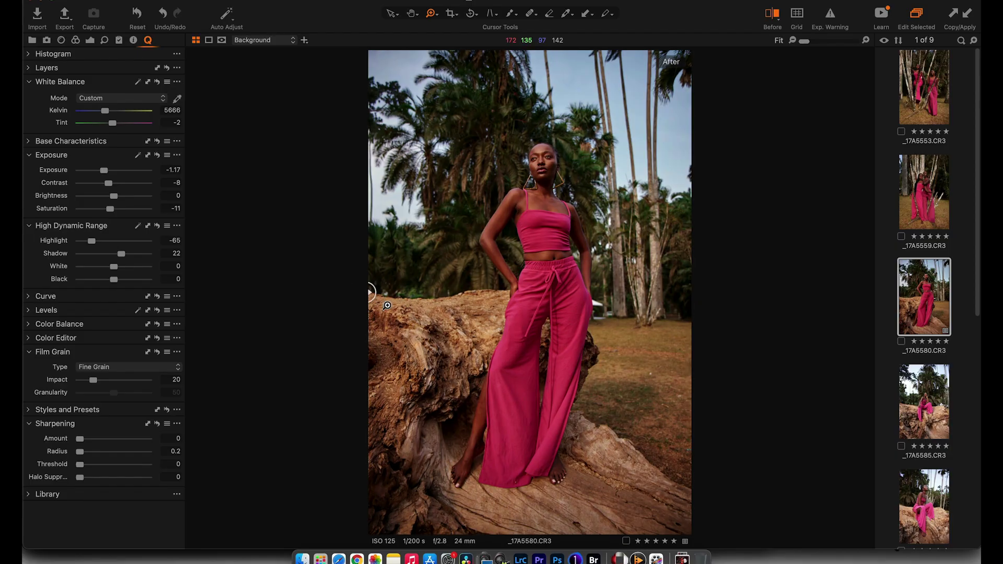